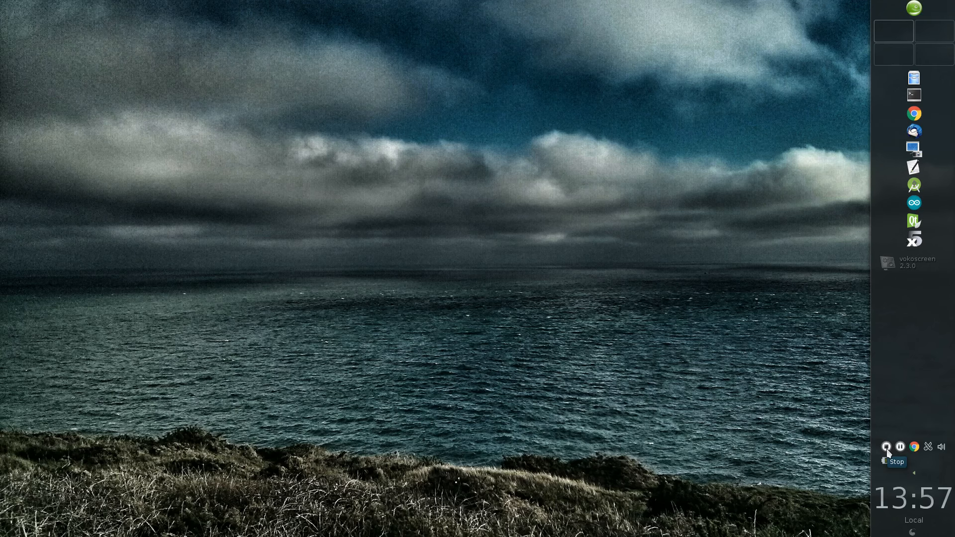
Step: Launch the xflr5 application from the desktop
{"action": "left_click", "coordinate": [887, 450]}
{"action": "left_click", "coordinate": [914, 239]}
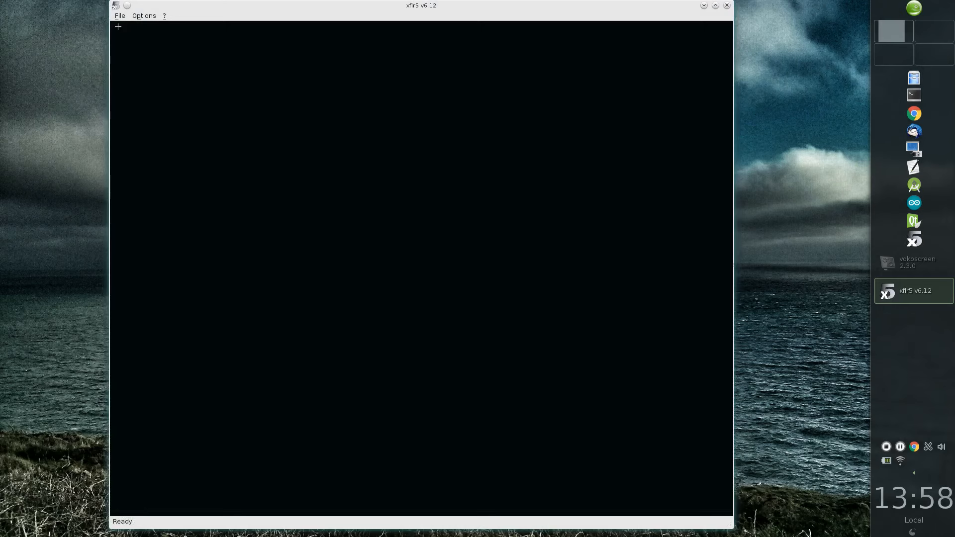
{"action": "left_click", "coordinate": [116, 6]}
{"action": "left_click", "coordinate": [235, 13]}
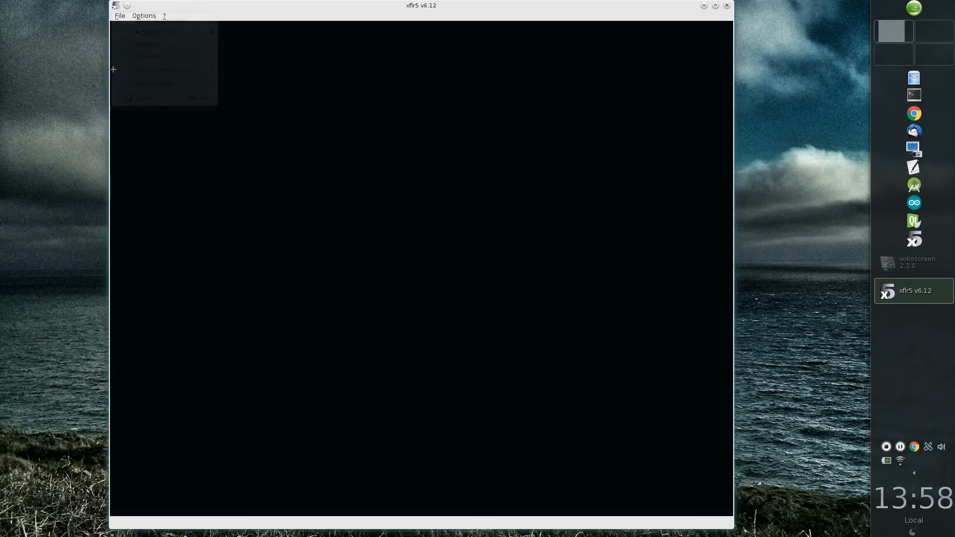
Step: Open the XFoil Direct Analysis module and switch it to the operating point view with the Cp graph
{"action": "left_click", "coordinate": [120, 16]}
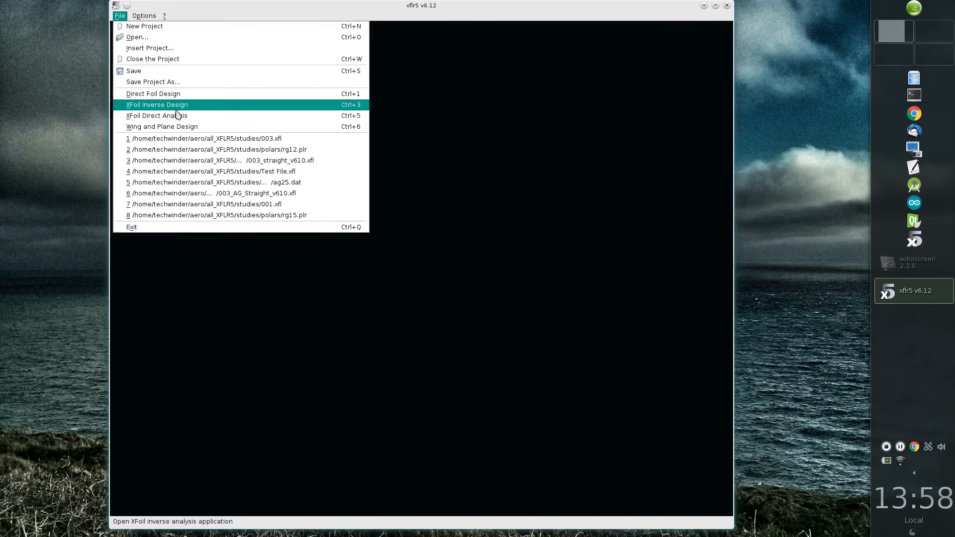
{"action": "left_click", "coordinate": [157, 116]}
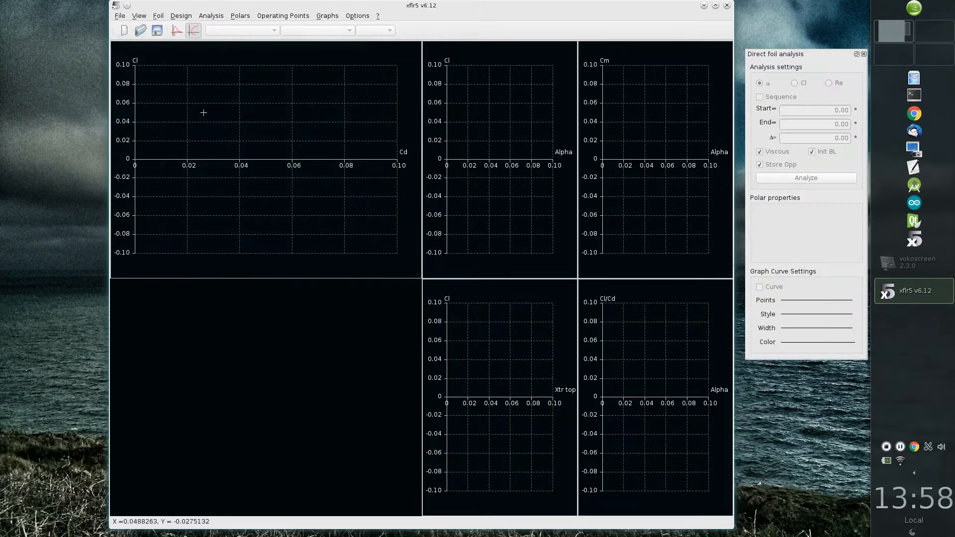
{"action": "left_click", "coordinate": [177, 32]}
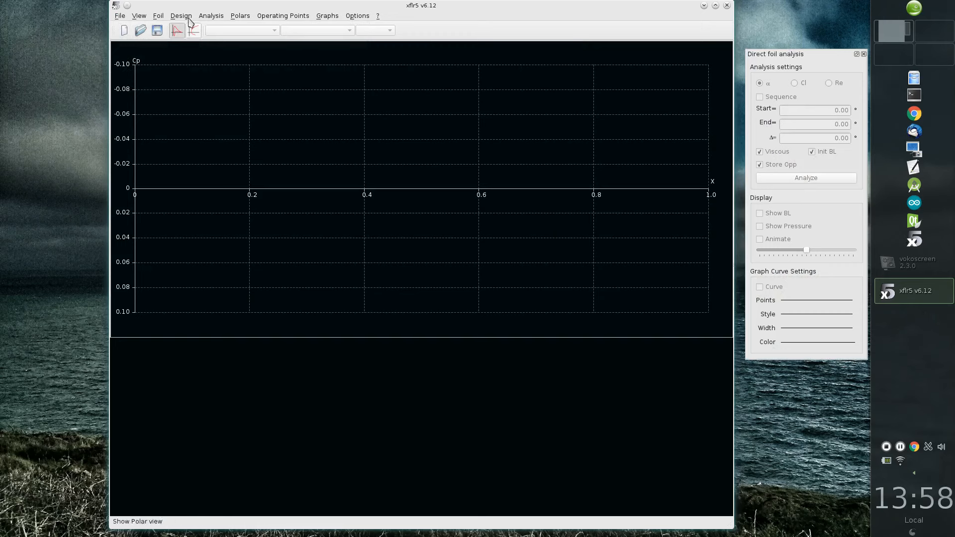
Step: Generate a NACA 0009 foil with 100 panels under its default name and display its panel points
{"action": "left_click", "coordinate": [188, 18]}
{"action": "left_click", "coordinate": [214, 138]}
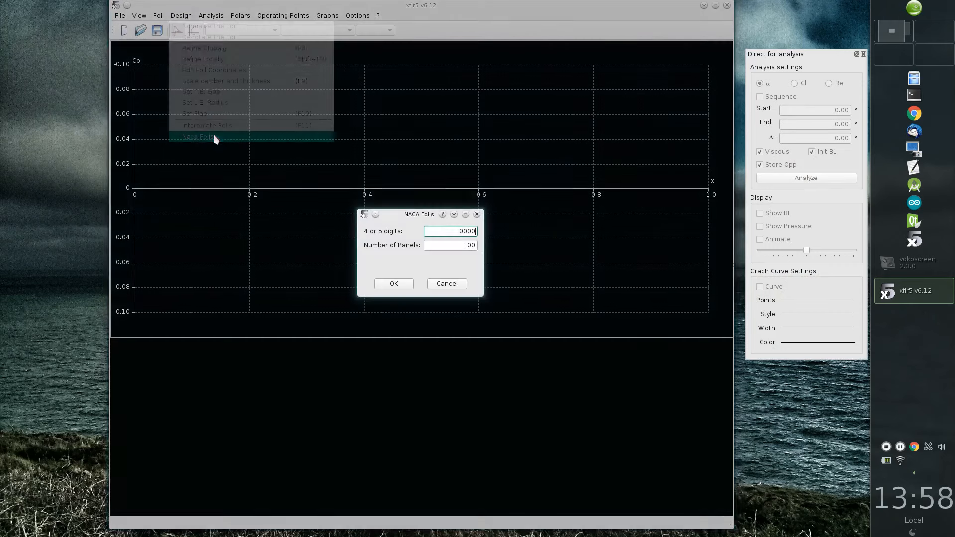
{"action": "left_click_drag", "start_coordinate": [471, 233], "coordinate": [485, 235]}
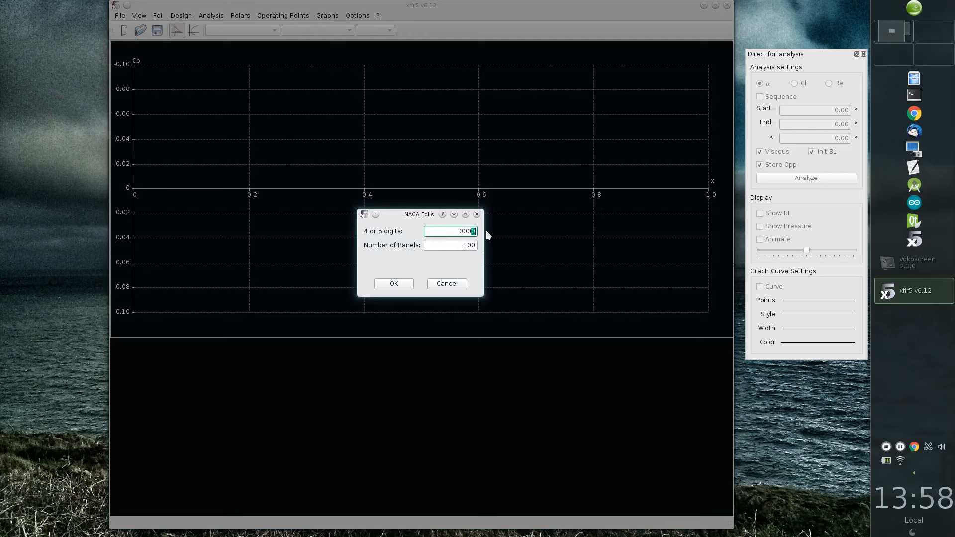
{"action": "key", "text": "Return"}
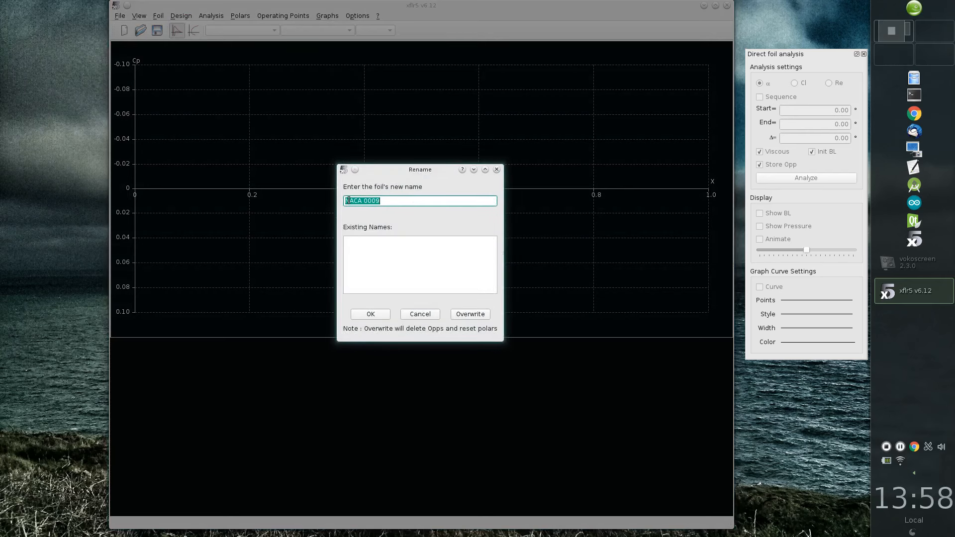
{"action": "left_click", "coordinate": [371, 314]}
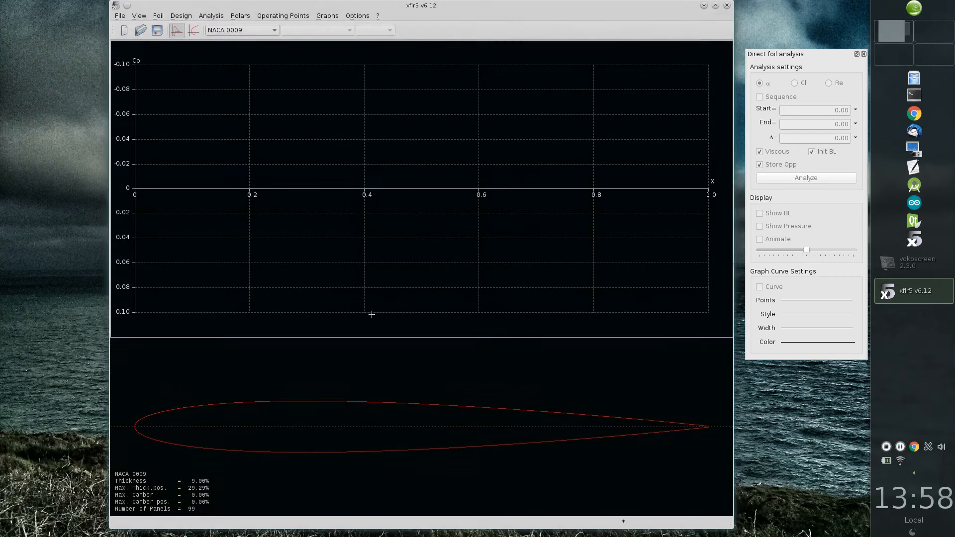
{"action": "right_click", "coordinate": [444, 386]}
{"action": "left_click", "coordinate": [489, 350]}
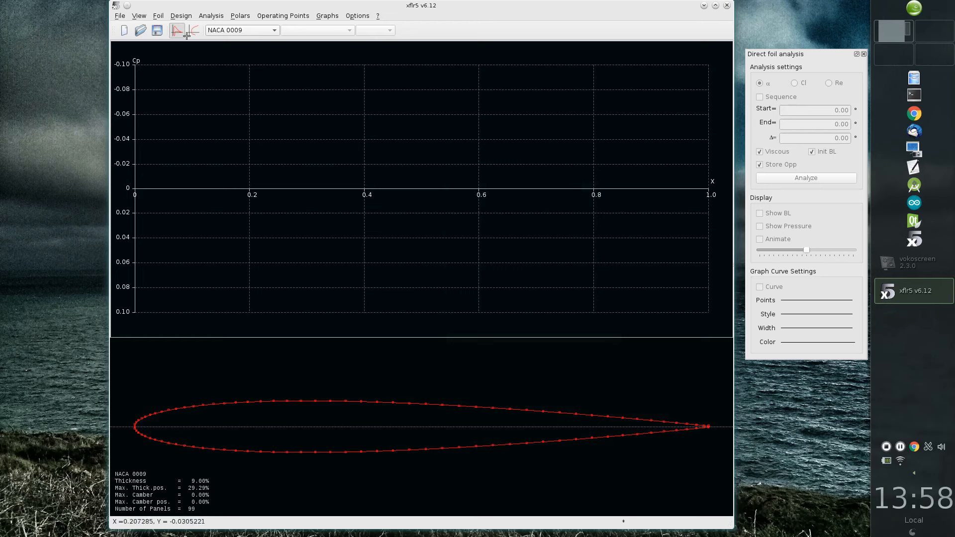
Step: Refine the NACA 0009 foil globally to 100 panels and overwrite the existing foil
{"action": "left_click", "coordinate": [187, 19]}
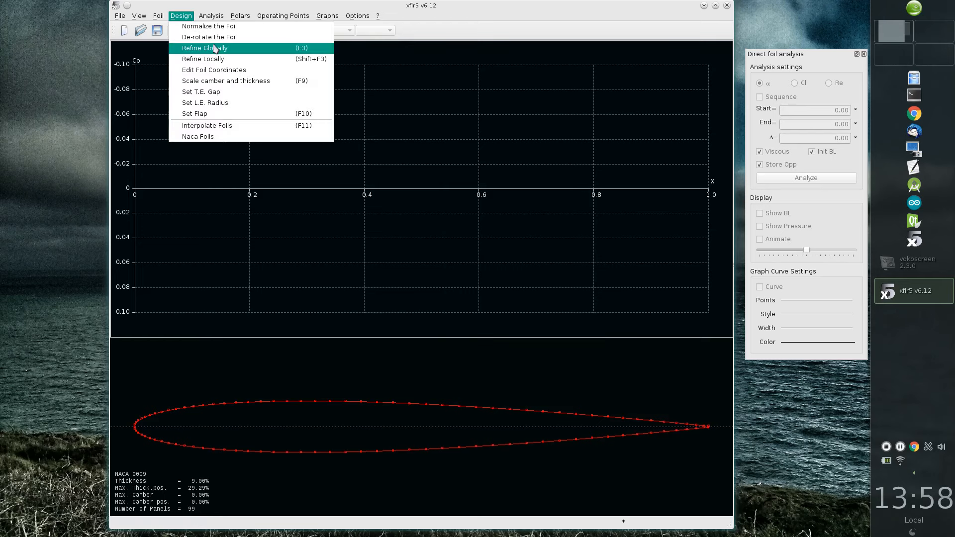
{"action": "left_click", "coordinate": [216, 45]}
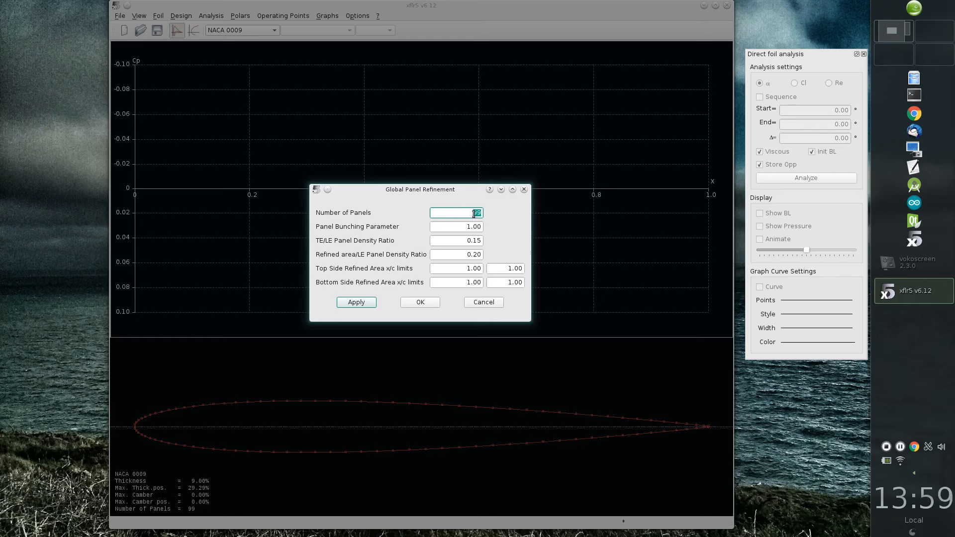
{"action": "type", "text": "100"}
{"action": "left_click", "coordinate": [368, 302]}
{"action": "left_click", "coordinate": [421, 303]}
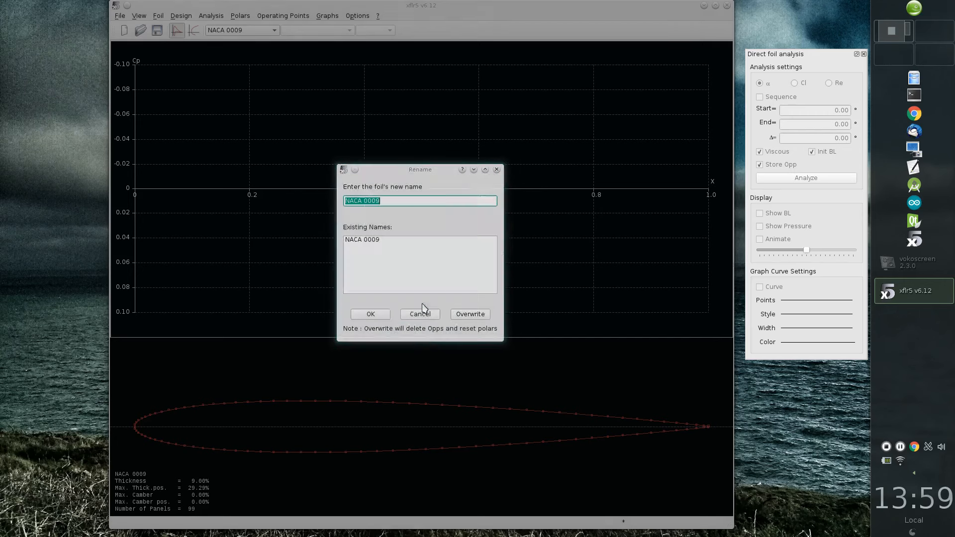
{"action": "left_click", "coordinate": [470, 315]}
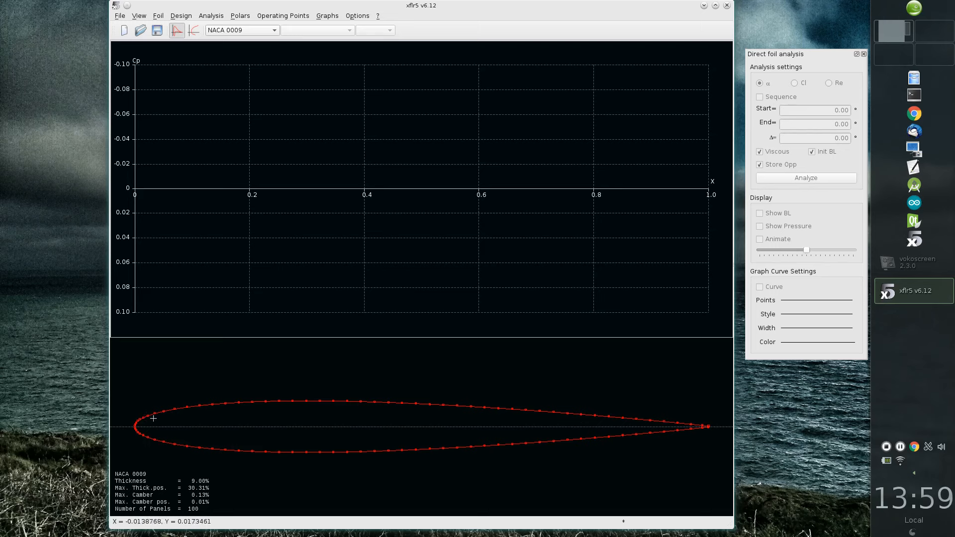
{"action": "right_click", "coordinate": [352, 393]}
{"action": "left_click", "coordinate": [176, 75]}
Step: Load the airfoil file ag25.dat from the airfoils/m_drela folder
{"action": "left_click", "coordinate": [118, 16]}
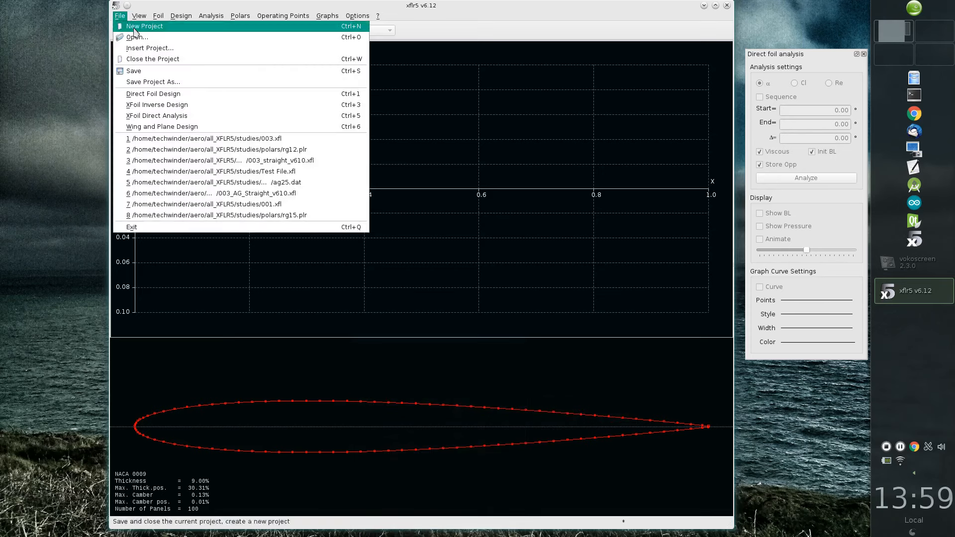
{"action": "left_click", "coordinate": [162, 40]}
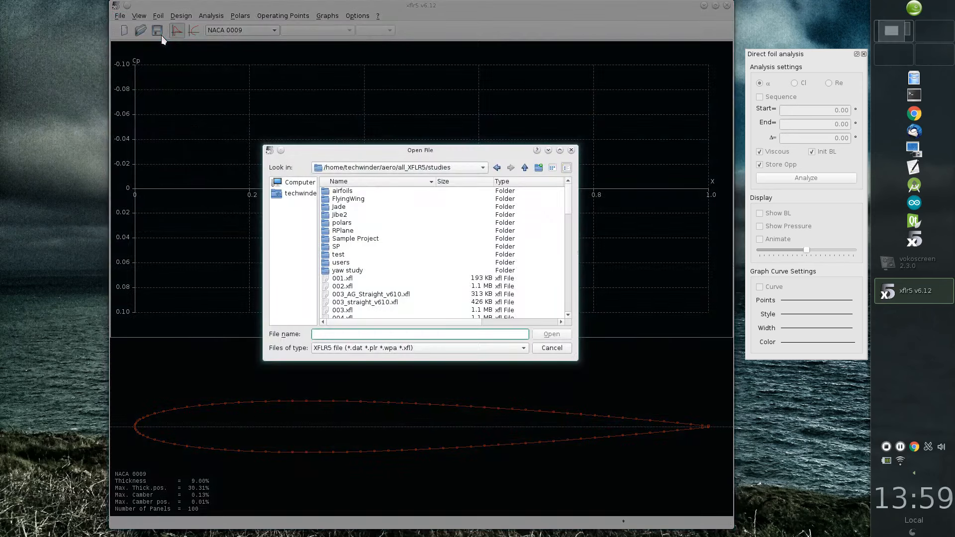
{"action": "double_click", "coordinate": [357, 193]}
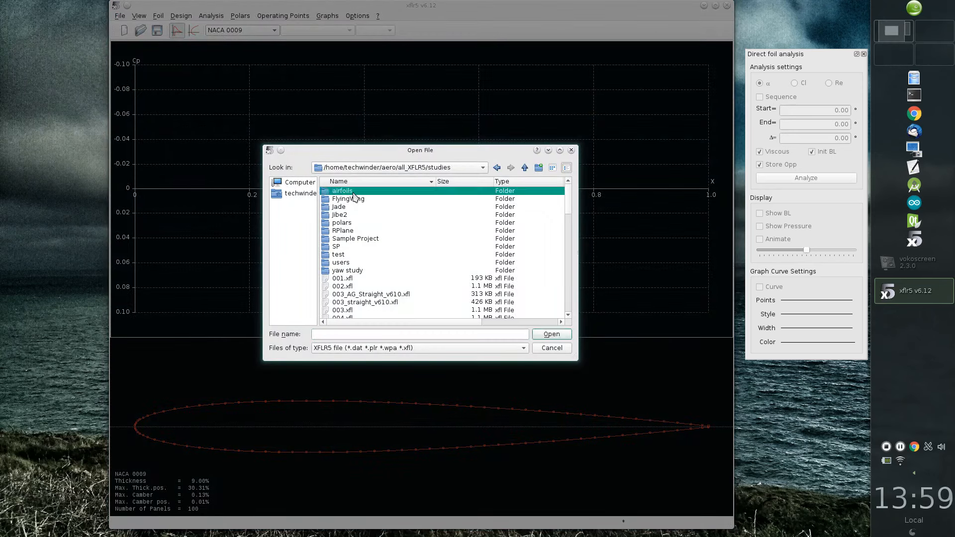
{"action": "double_click", "coordinate": [350, 247]}
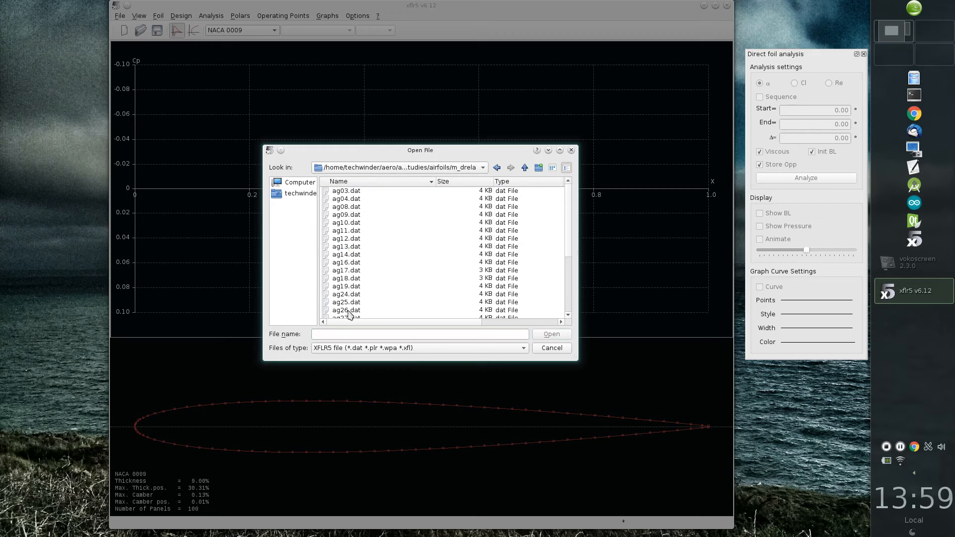
{"action": "double_click", "coordinate": [355, 305]}
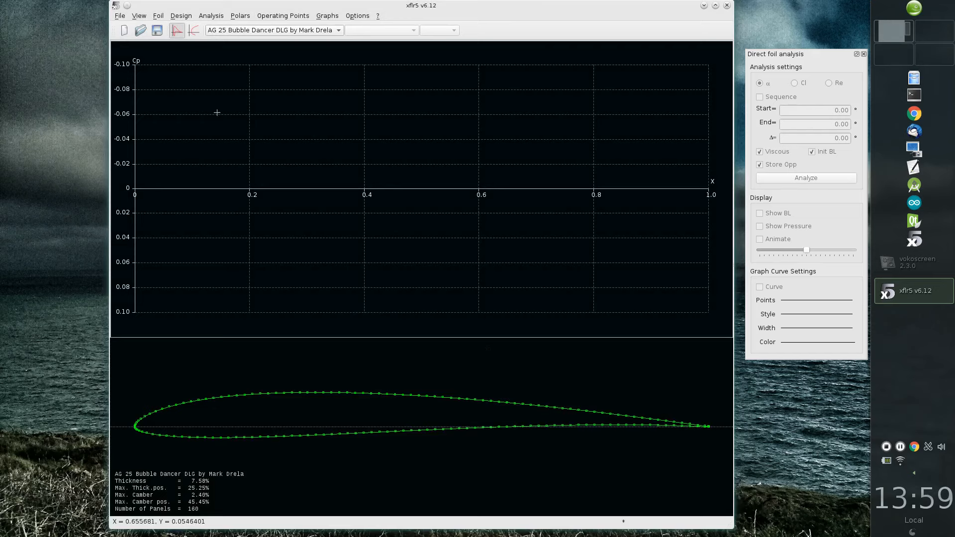
Step: Refine the AG 25 foil globally to 100 panels, overwrite the existing foil, and check the list of loaded foils
{"action": "left_click", "coordinate": [215, 16]}
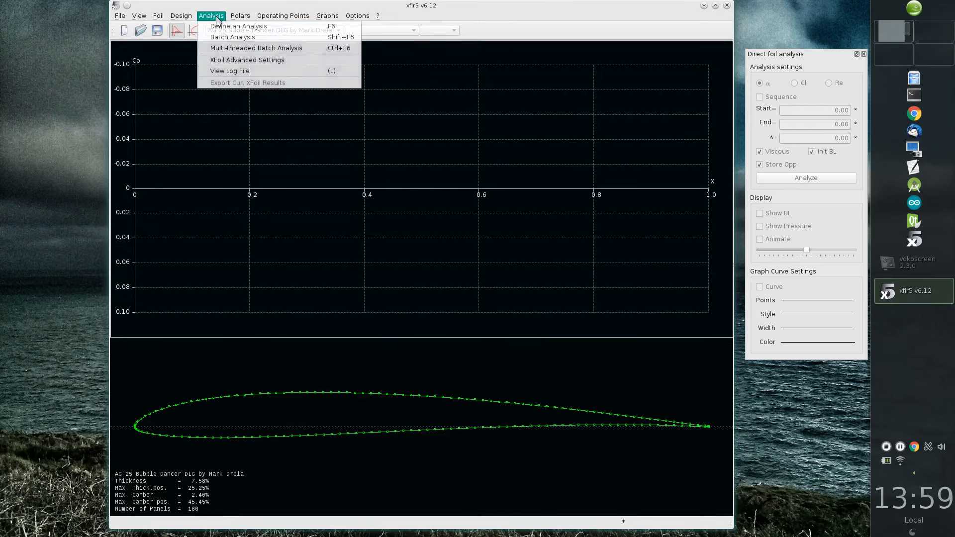
{"action": "mouse_move", "coordinate": [181, 15]}
{"action": "left_click", "coordinate": [205, 48]}
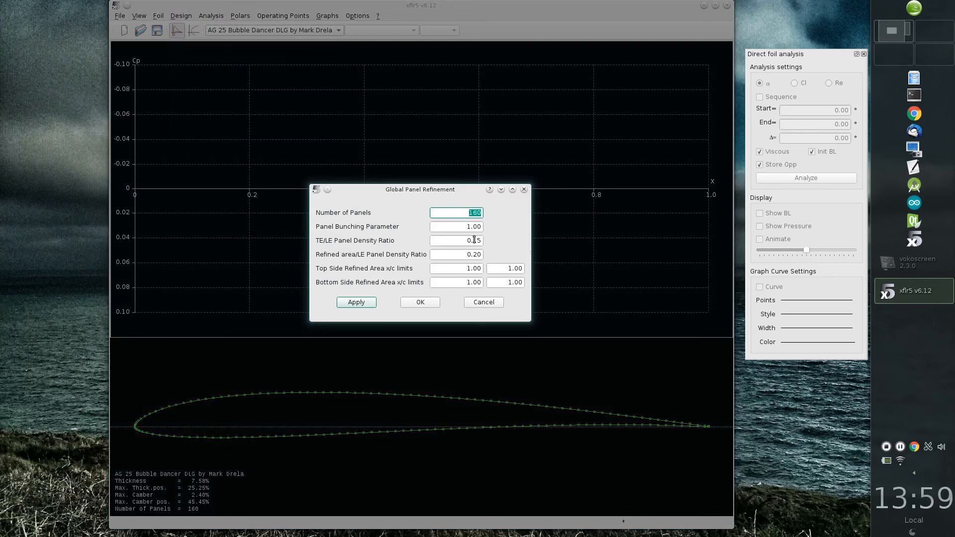
{"action": "type", "text": "100"}
{"action": "left_click", "coordinate": [349, 302]}
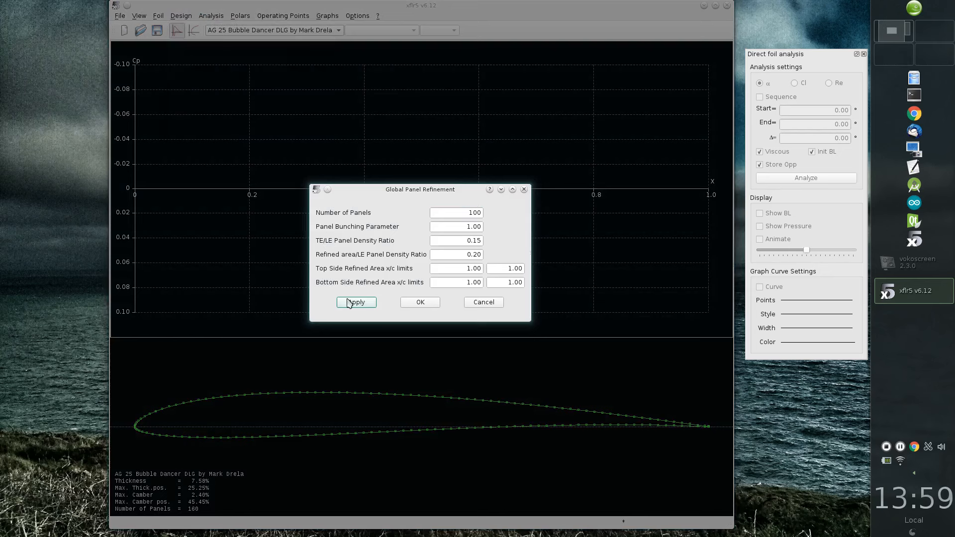
{"action": "left_click", "coordinate": [421, 303]}
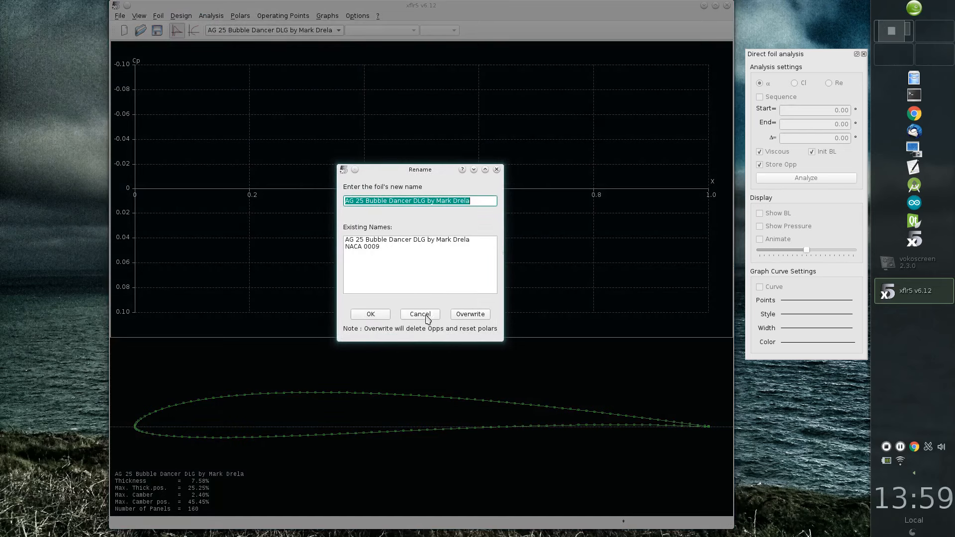
{"action": "left_click", "coordinate": [471, 314]}
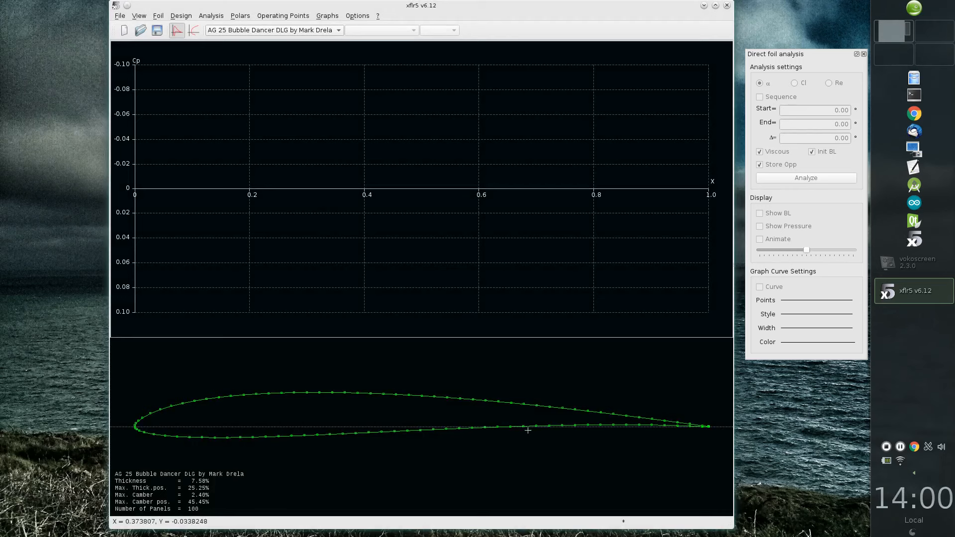
{"action": "left_click", "coordinate": [333, 31]}
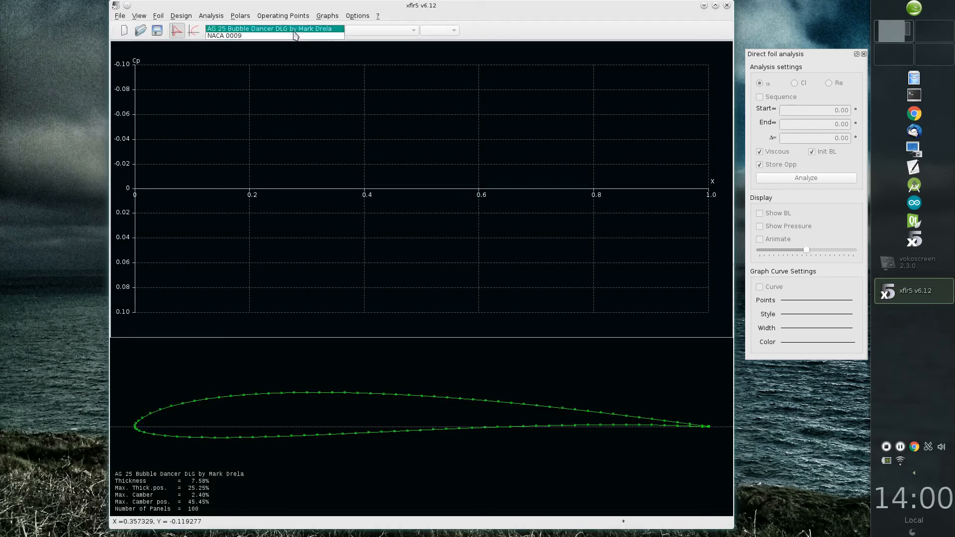
{"action": "left_click", "coordinate": [348, 420]}
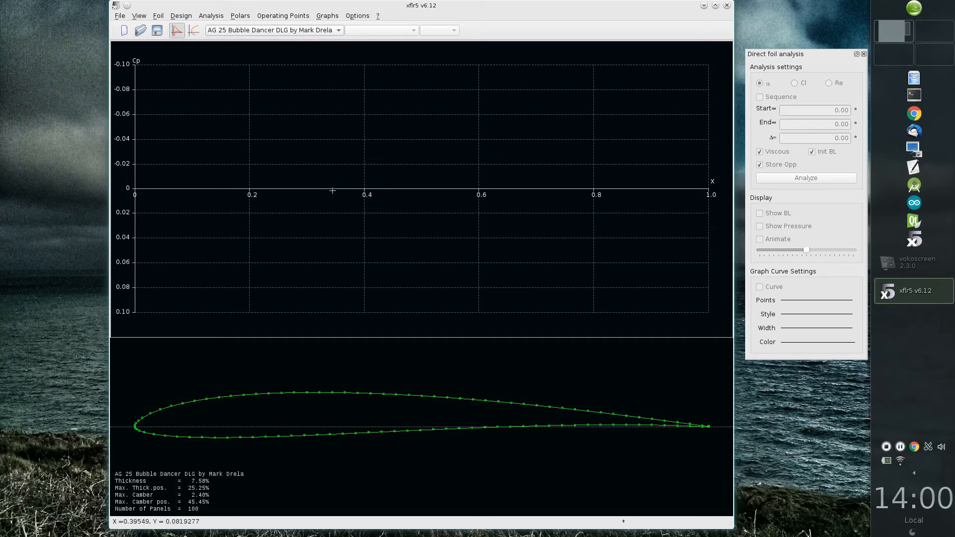
Step: Save the project as test in the studies/test folder
{"action": "left_click", "coordinate": [123, 18]}
{"action": "left_click", "coordinate": [190, 86]}
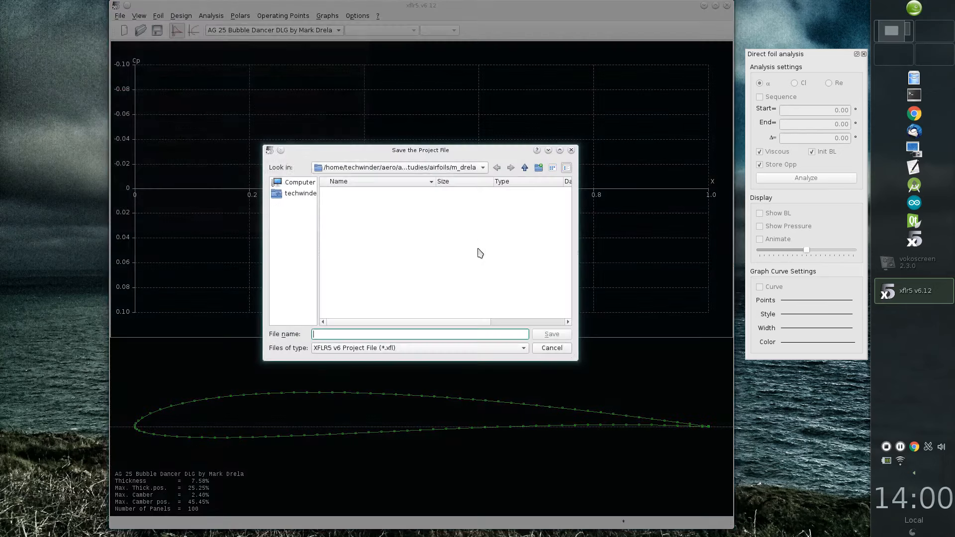
{"action": "left_click", "coordinate": [525, 167]}
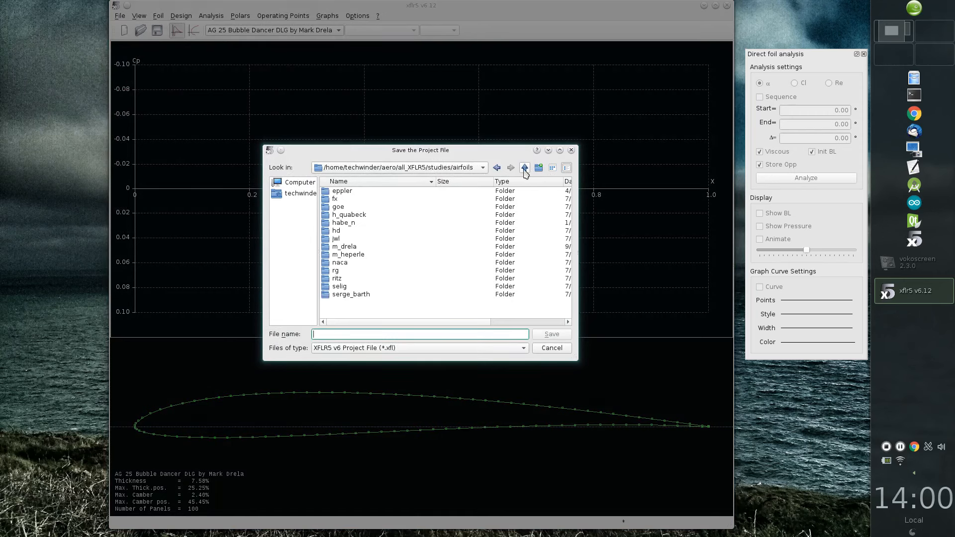
{"action": "left_click", "coordinate": [525, 168]}
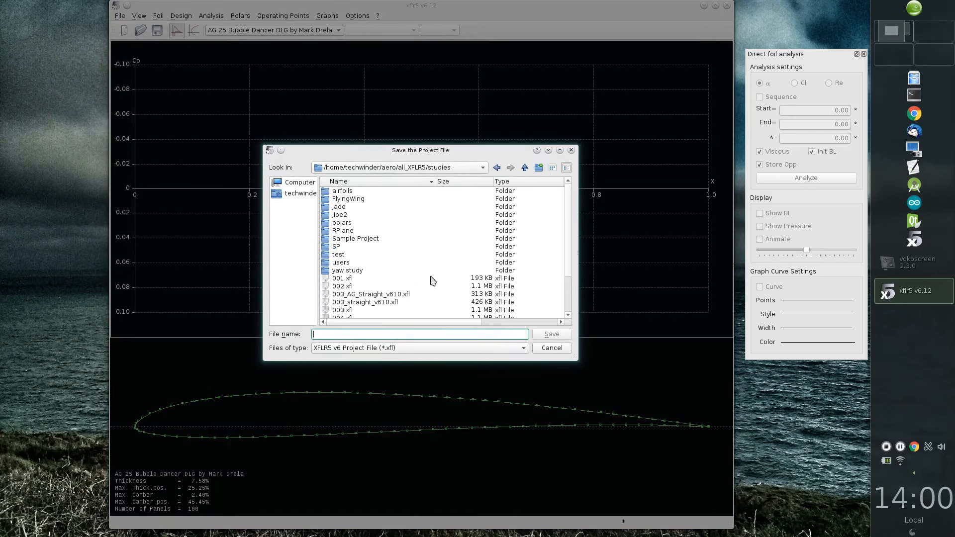
{"action": "left_click", "coordinate": [342, 335]}
{"action": "type", "text": "test"}
{"action": "key", "text": "Return"}
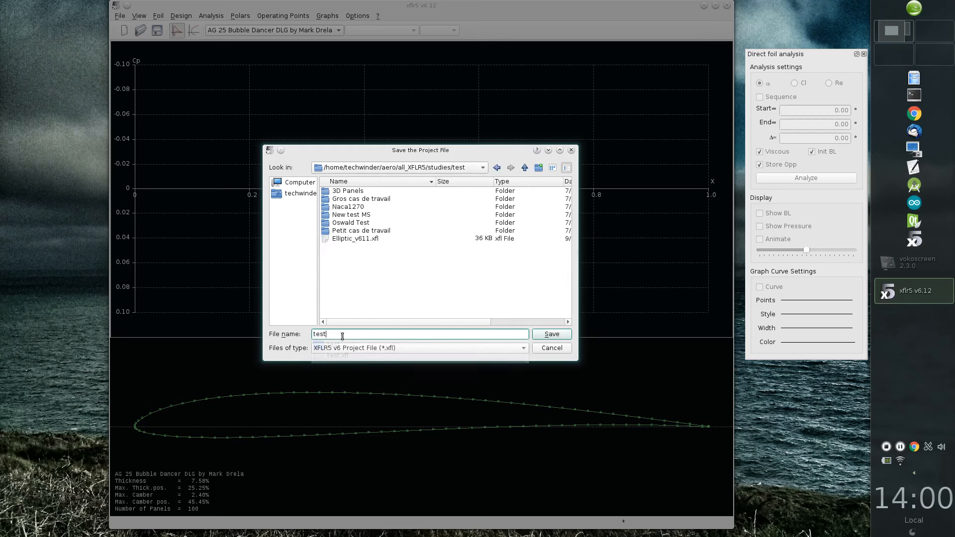
{"action": "key", "text": "Return"}
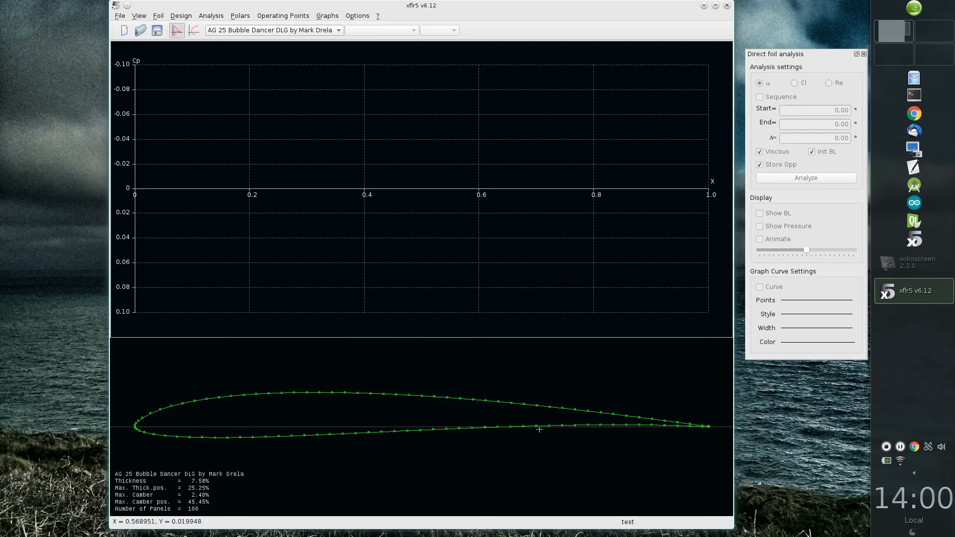
Step: Define a Type 1 analysis for the AG 25 foil with Reynolds 100,000, Mach 0 and NCrit 9, and check the polar list
{"action": "left_click", "coordinate": [215, 16]}
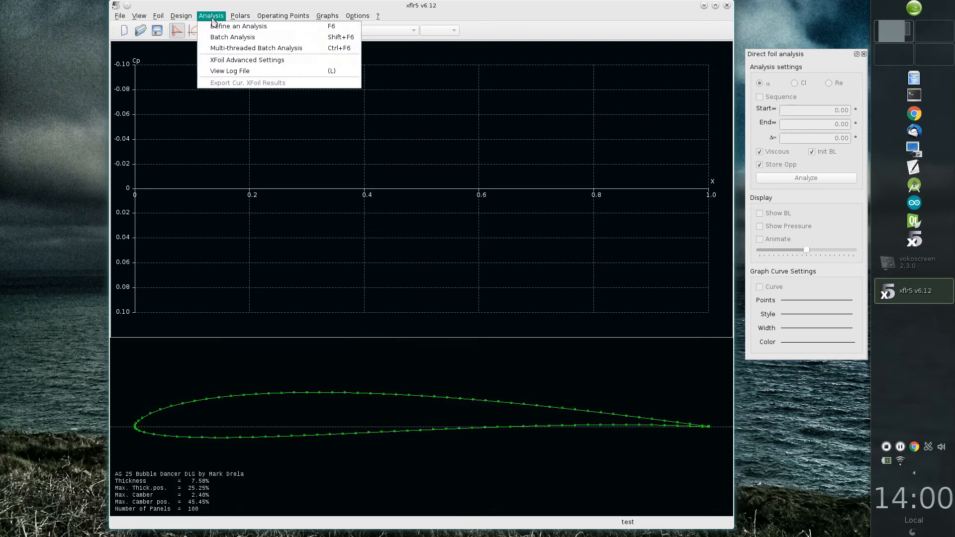
{"action": "left_click", "coordinate": [236, 27]}
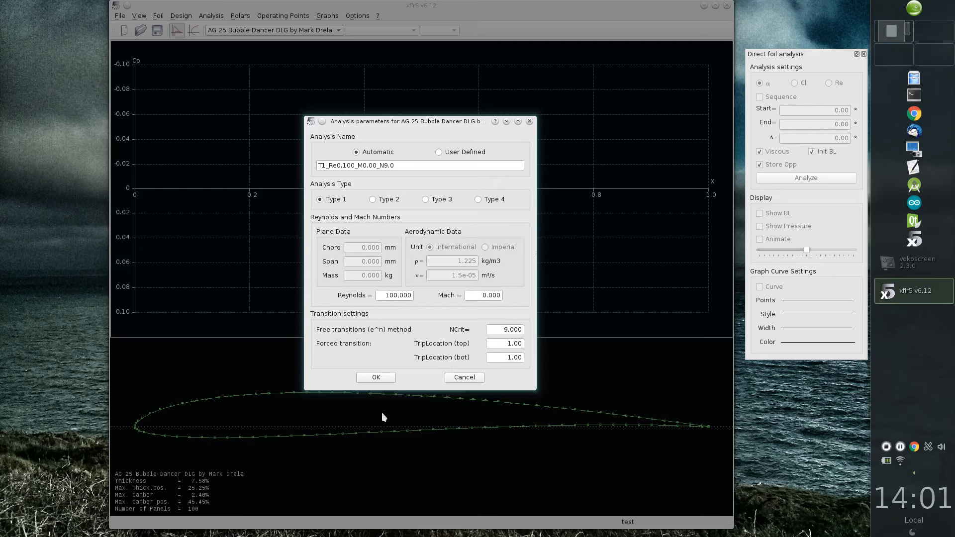
{"action": "left_click", "coordinate": [378, 377]}
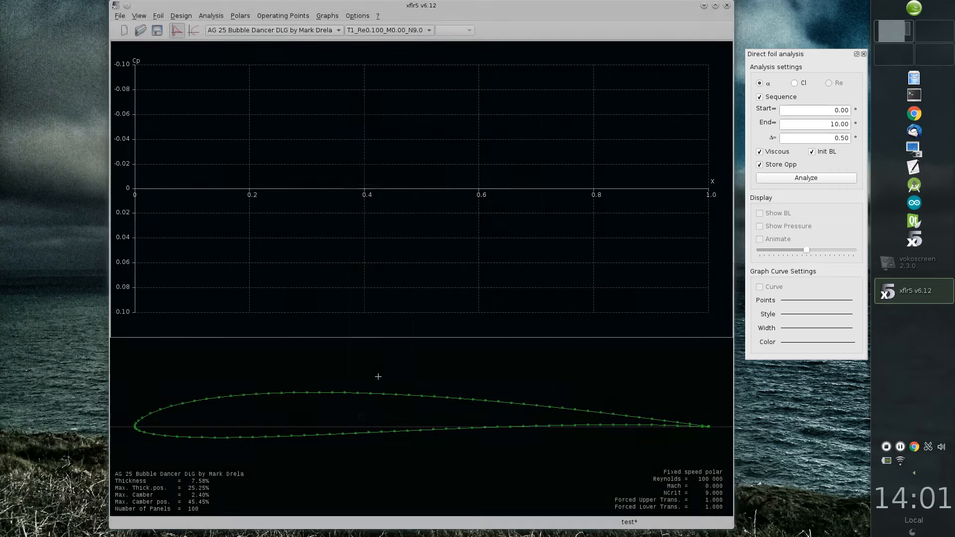
{"action": "left_click", "coordinate": [431, 31]}
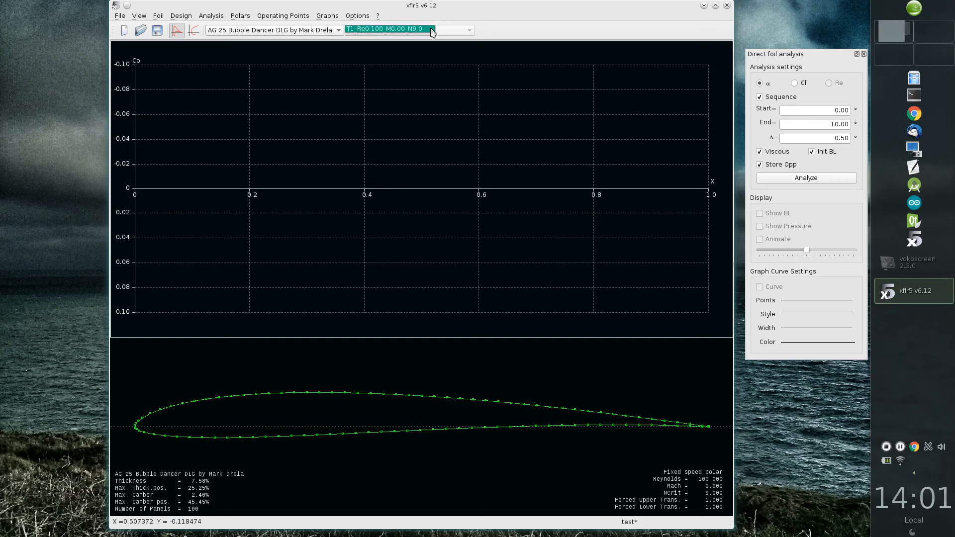
Step: Analyze the AG 25 foil at a single angle of attack of 0° with the sequence option off
{"action": "left_click", "coordinate": [431, 30]}
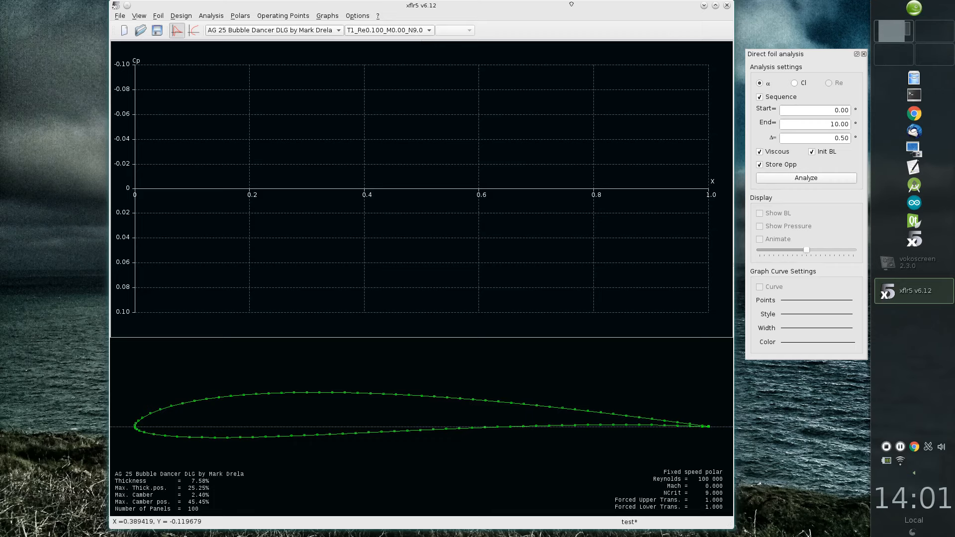
{"action": "left_click", "coordinate": [772, 97]}
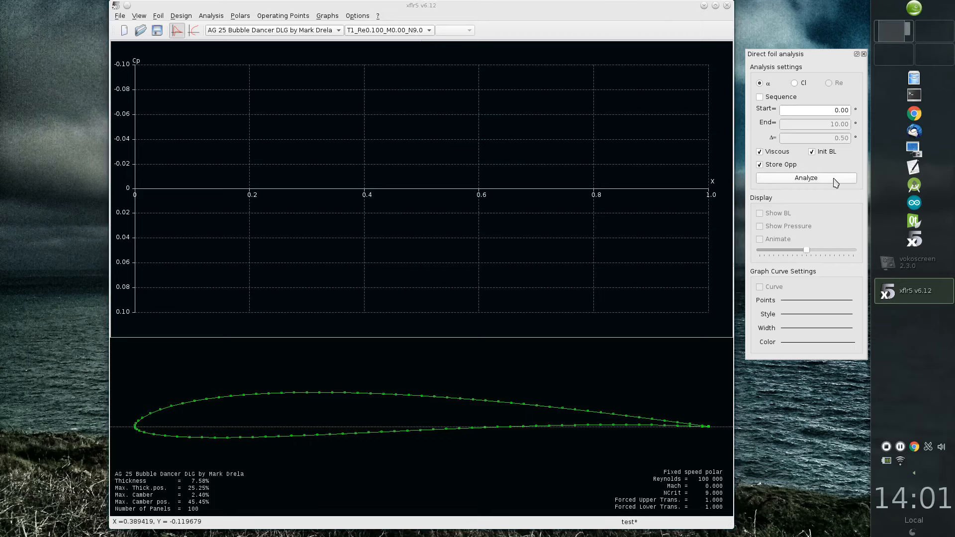
{"action": "left_click", "coordinate": [834, 179]}
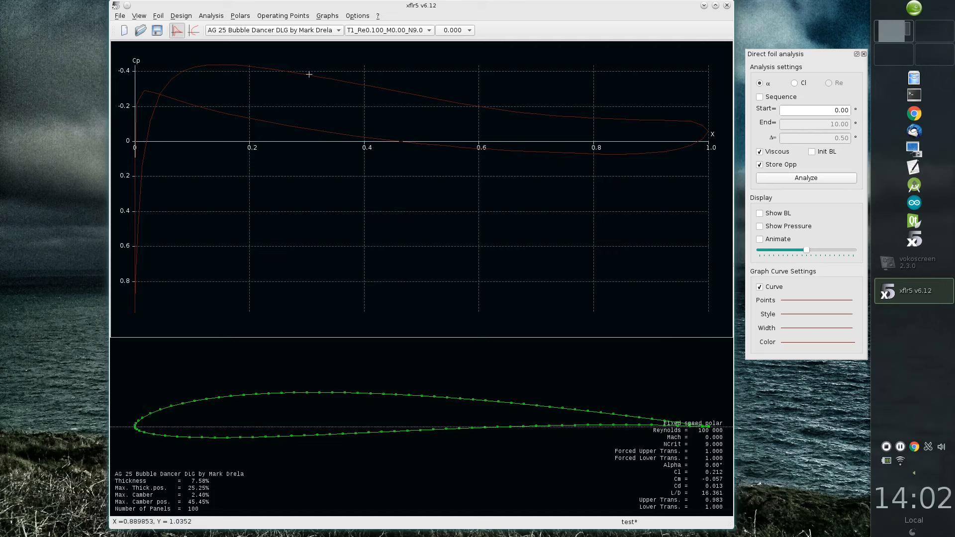
Step: Recolour the Cp curve light cyan (#7ce7ec) and give it a thicker line width
{"action": "left_click", "coordinate": [807, 343]}
{"action": "left_click_drag", "start_coordinate": [498, 212], "coordinate": [478, 219]}
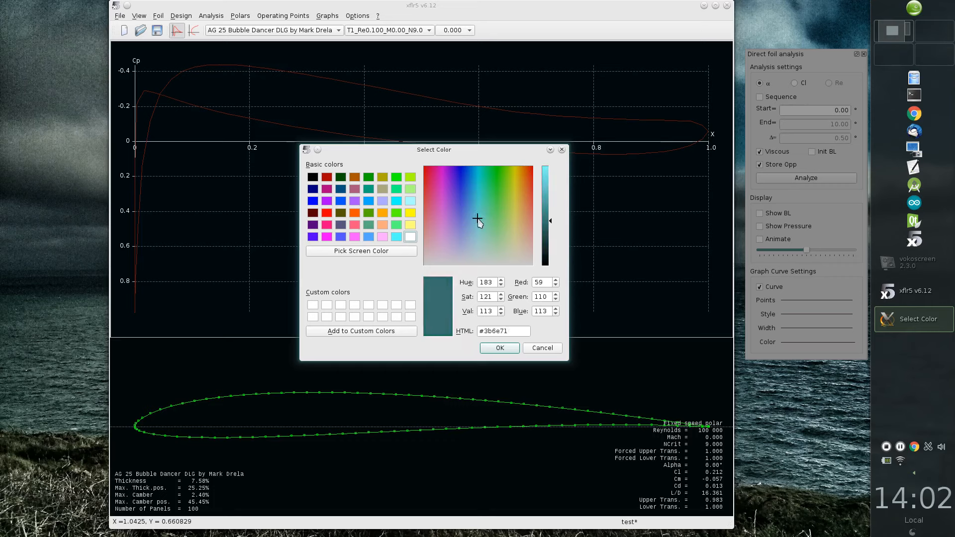
{"action": "left_click", "coordinate": [547, 172]}
{"action": "left_click", "coordinate": [500, 348]}
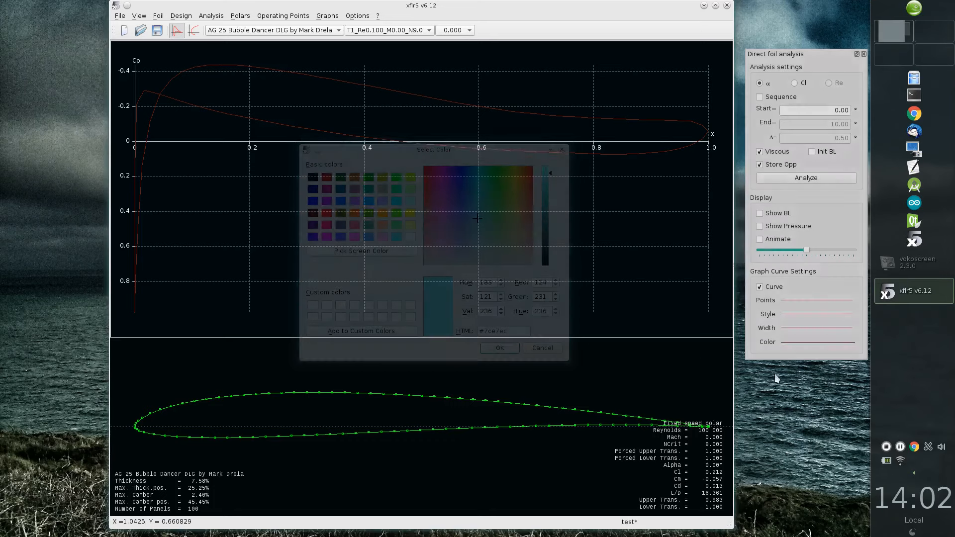
{"action": "left_click", "coordinate": [809, 328]}
{"action": "left_click", "coordinate": [806, 342]}
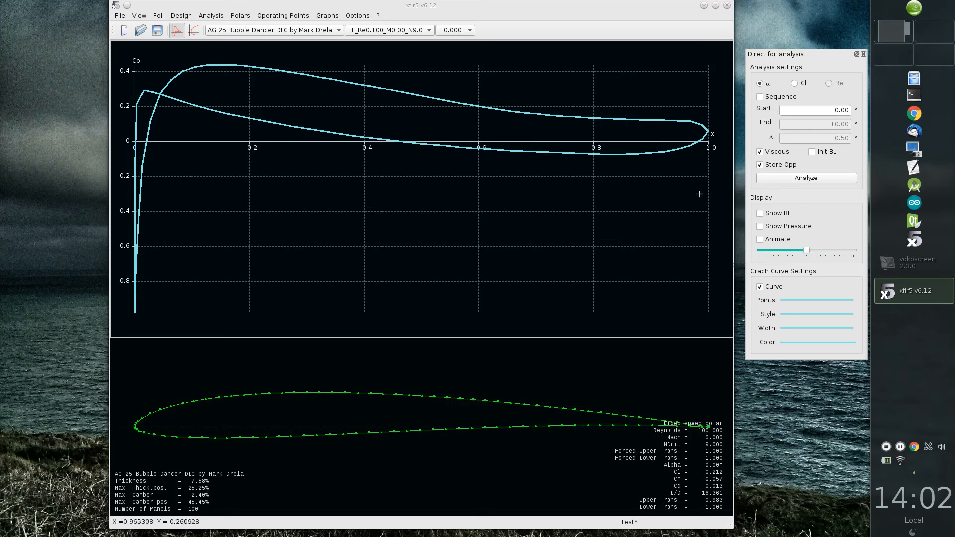
Step: Display the pressure arrows on the foil briefly, and replace them with the boundary layer display
{"action": "left_click", "coordinate": [779, 227]}
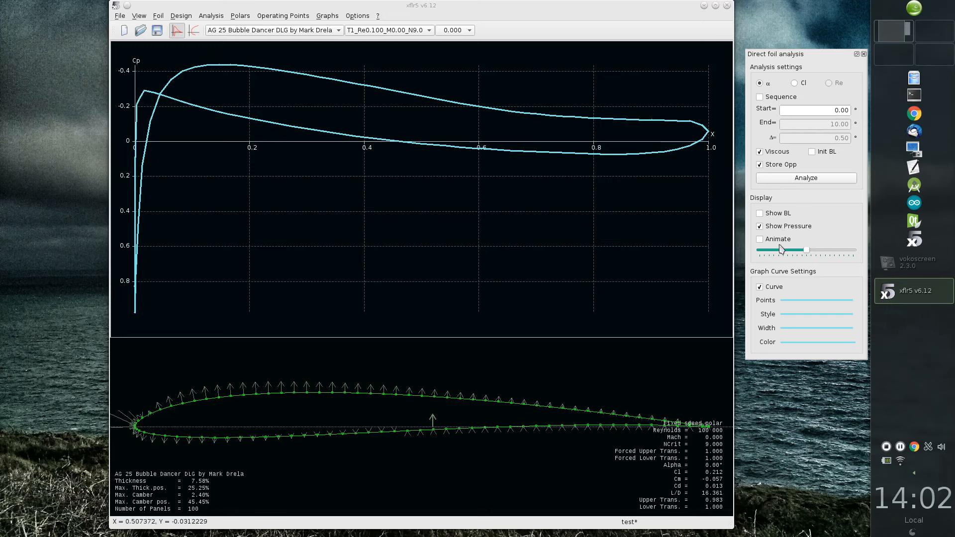
{"action": "left_click", "coordinate": [760, 227]}
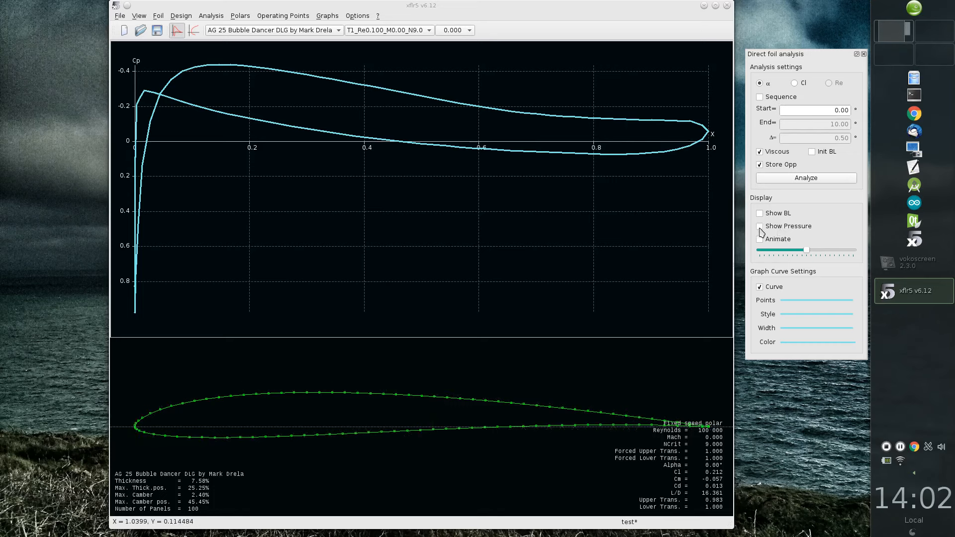
{"action": "left_click", "coordinate": [760, 214]}
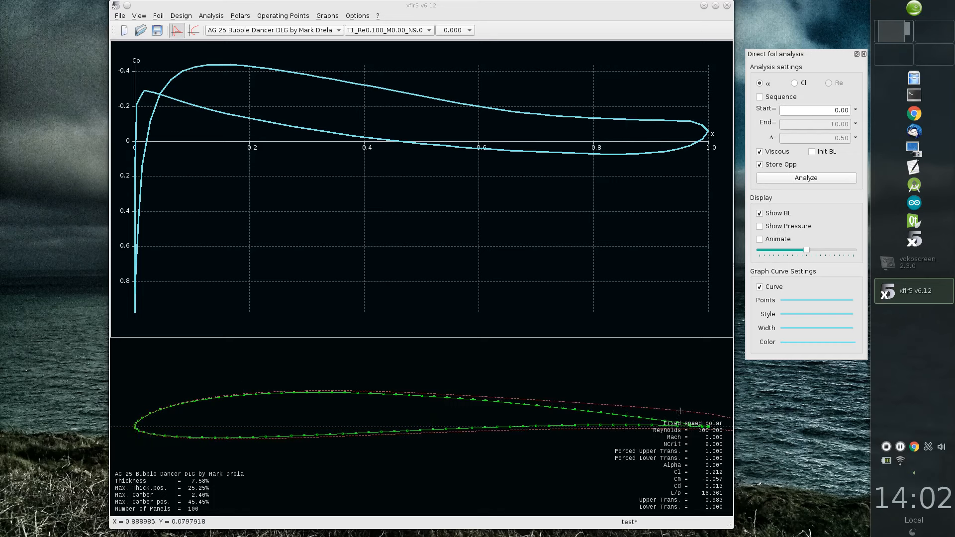
{"action": "mouse_move", "coordinate": [499, 441]}
{"action": "left_mouse_down"}
{"action": "mouse_move", "coordinate": [496, 399]}
{"action": "mouse_move", "coordinate": [495, 444]}
{"action": "left_mouse_up"}
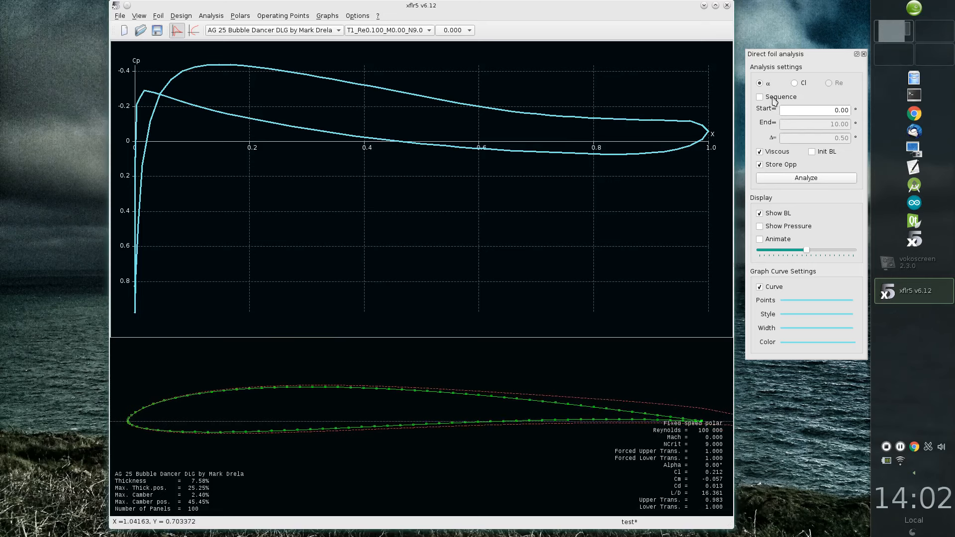
Step: Analyze the foil over alpha sequences from 0° to 10° and from 0° to -6° in 0.5° steps
{"action": "left_click", "coordinate": [775, 99]}
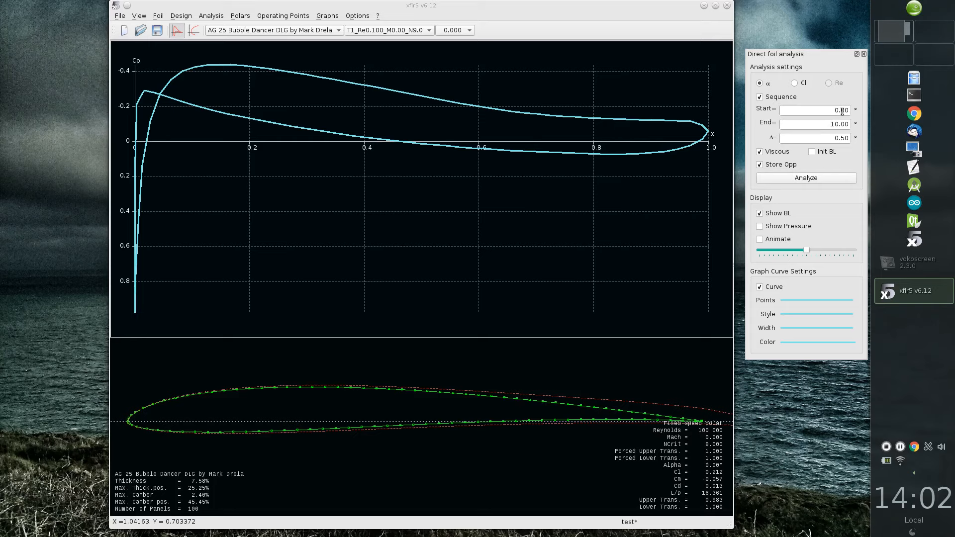
{"action": "left_click", "coordinate": [842, 178]}
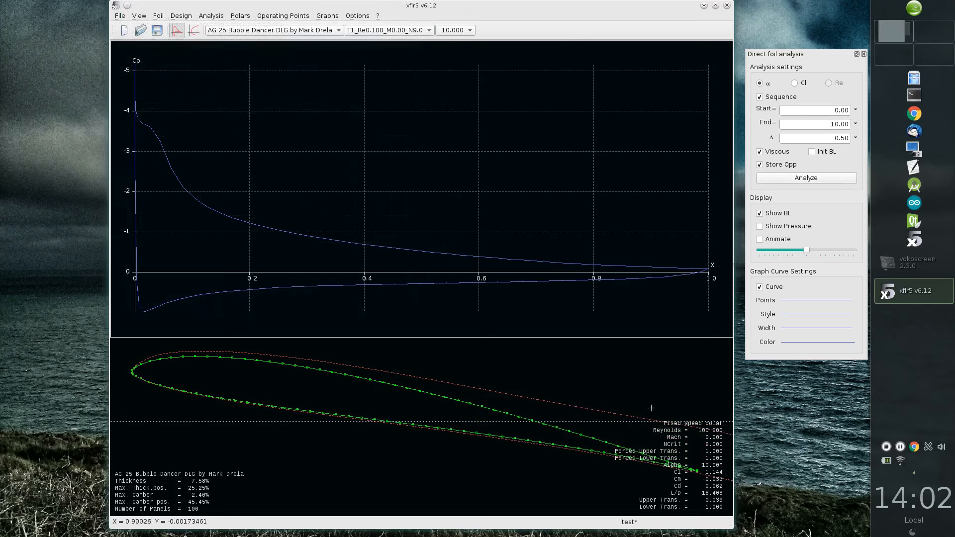
{"action": "left_click_drag", "start_coordinate": [823, 126], "coordinate": [858, 131]}
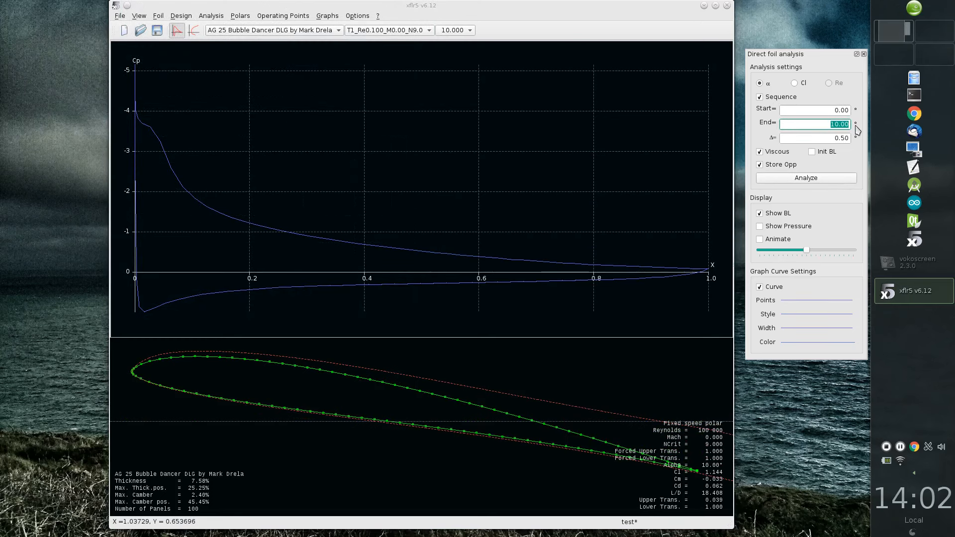
{"action": "key", "text": "BackSpace"}
{"action": "left_click", "coordinate": [835, 182]}
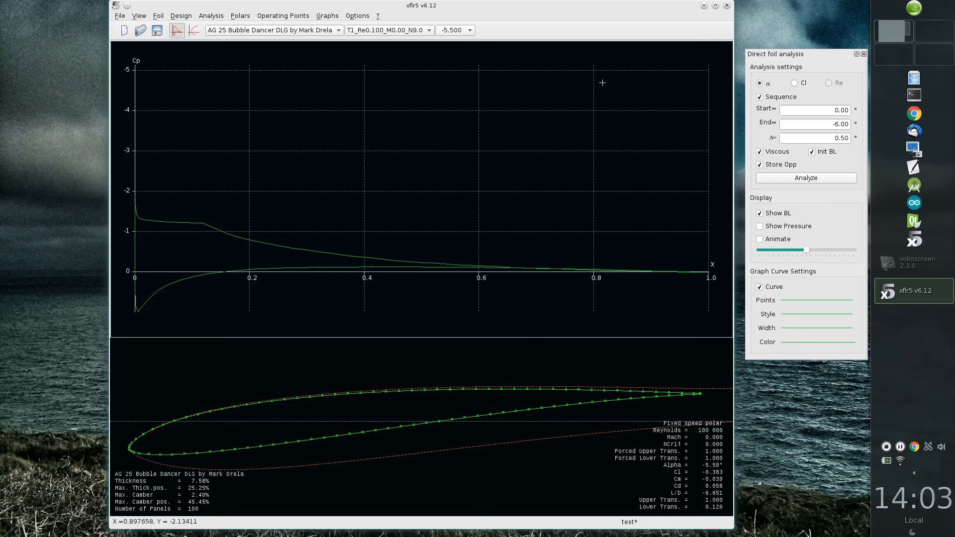
Step: Review the stored operating points by showing all their Cp curves at once, and return to showing only the current one
{"action": "left_click", "coordinate": [470, 30]}
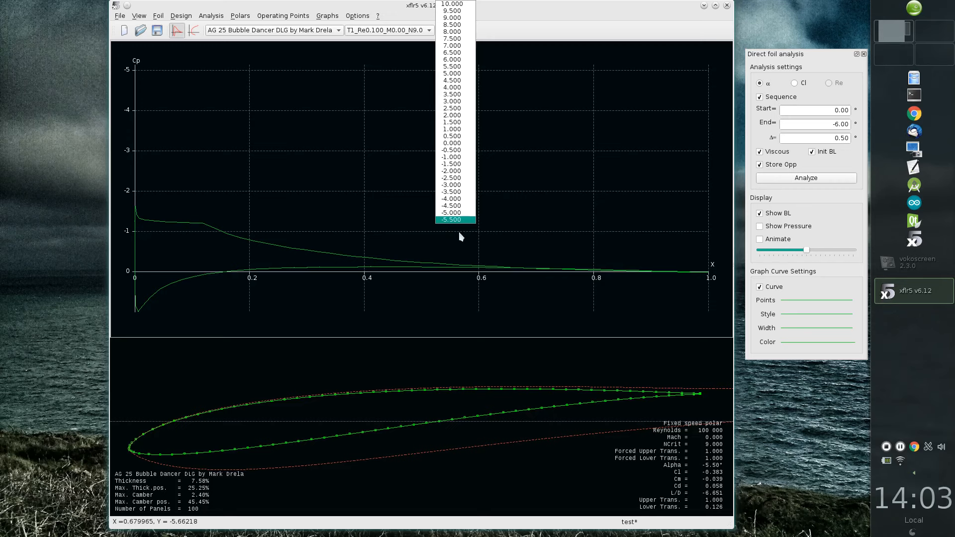
{"action": "left_click", "coordinate": [454, 247]}
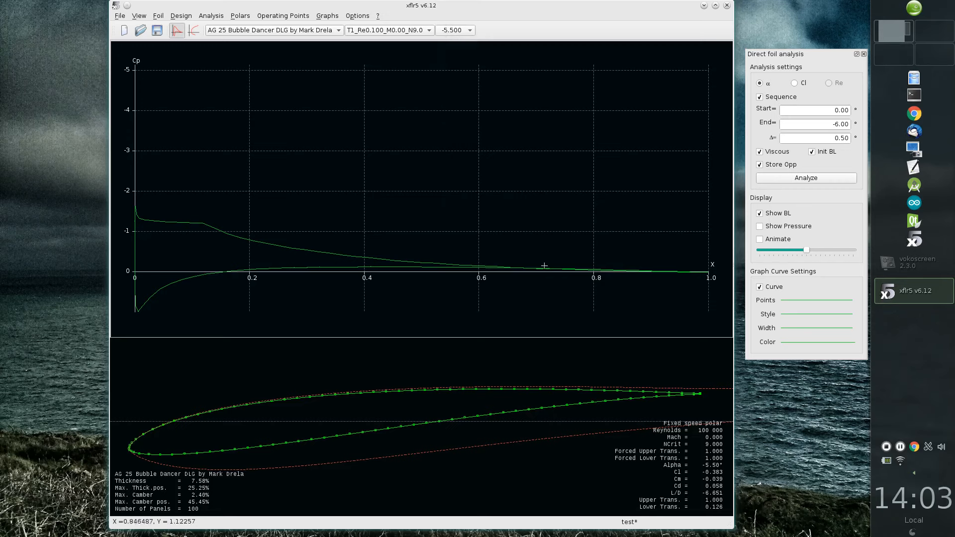
{"action": "right_click", "coordinate": [441, 107]}
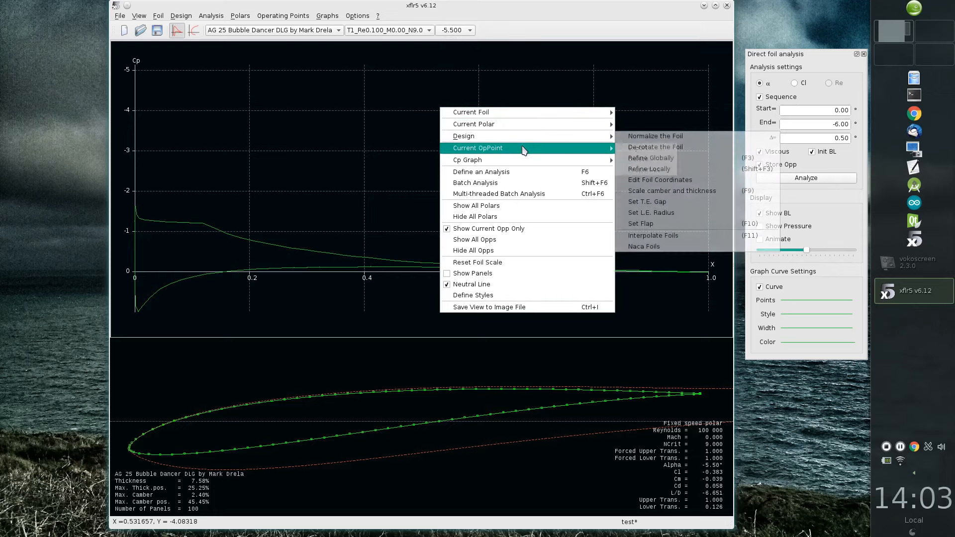
{"action": "left_click", "coordinate": [504, 243]}
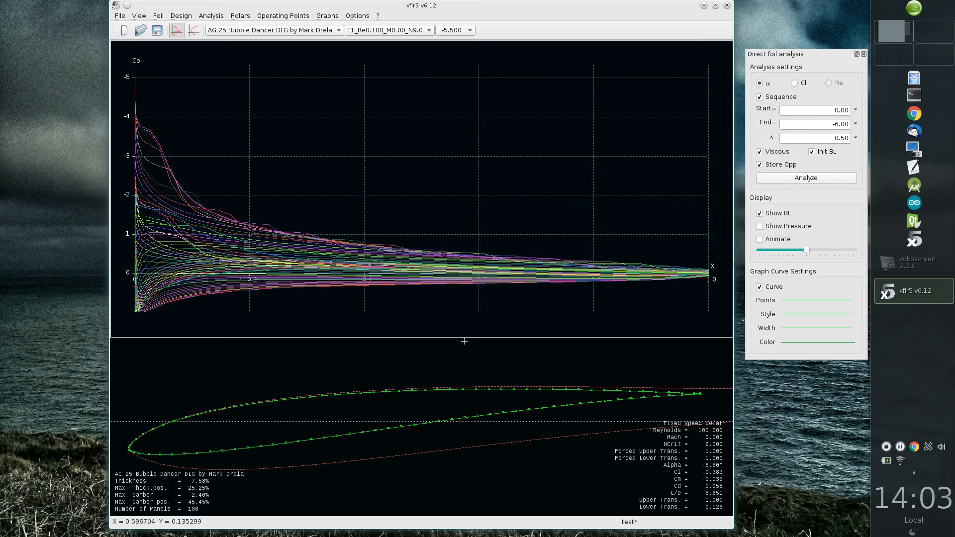
{"action": "right_click", "coordinate": [430, 116]}
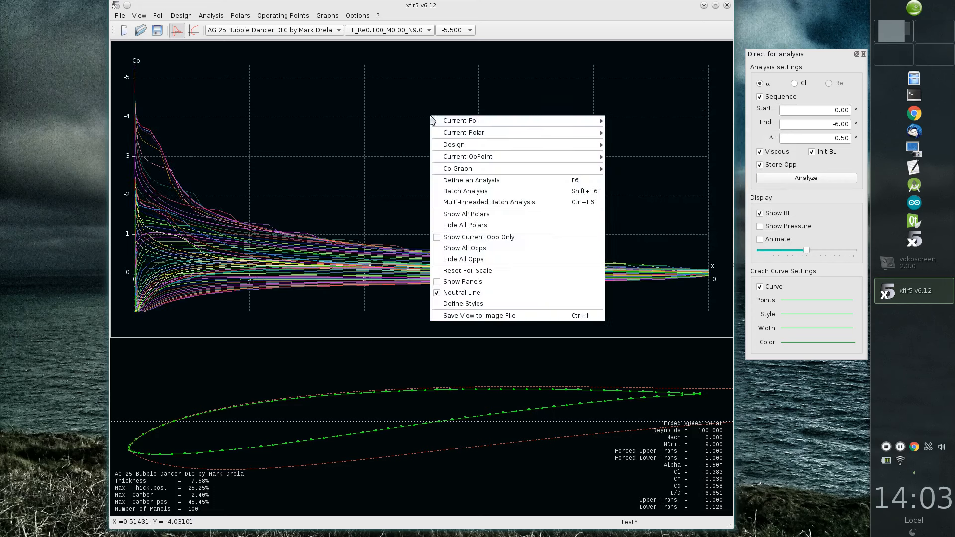
{"action": "left_click", "coordinate": [531, 238]}
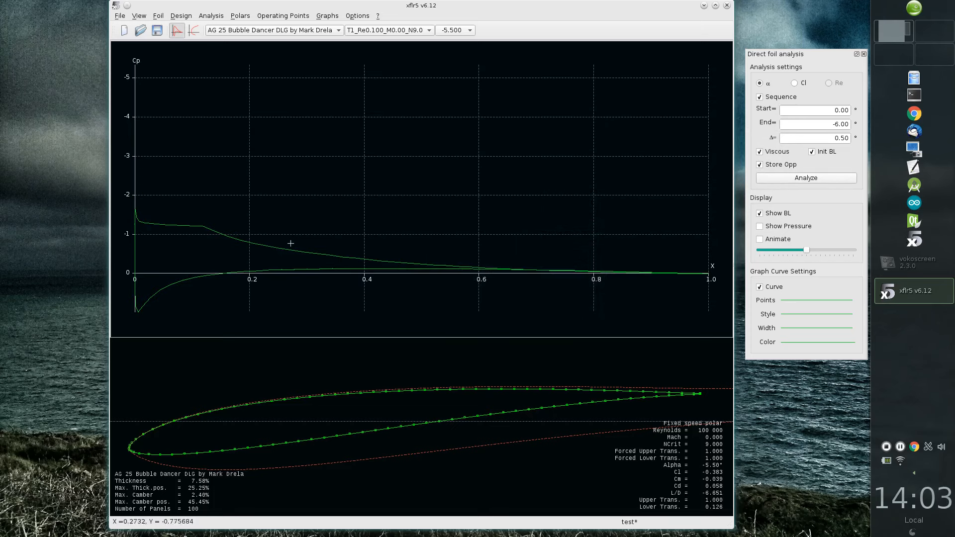
Step: Look over the Cp graph variable options and reset the Cp graph's scale to fit the current curve
{"action": "right_click", "coordinate": [309, 221]}
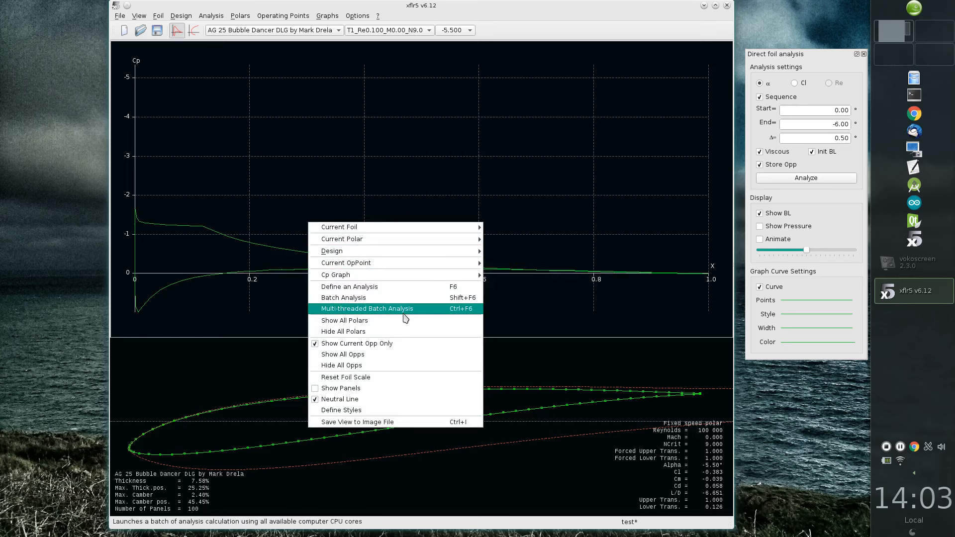
{"action": "mouse_move", "coordinate": [420, 276]}
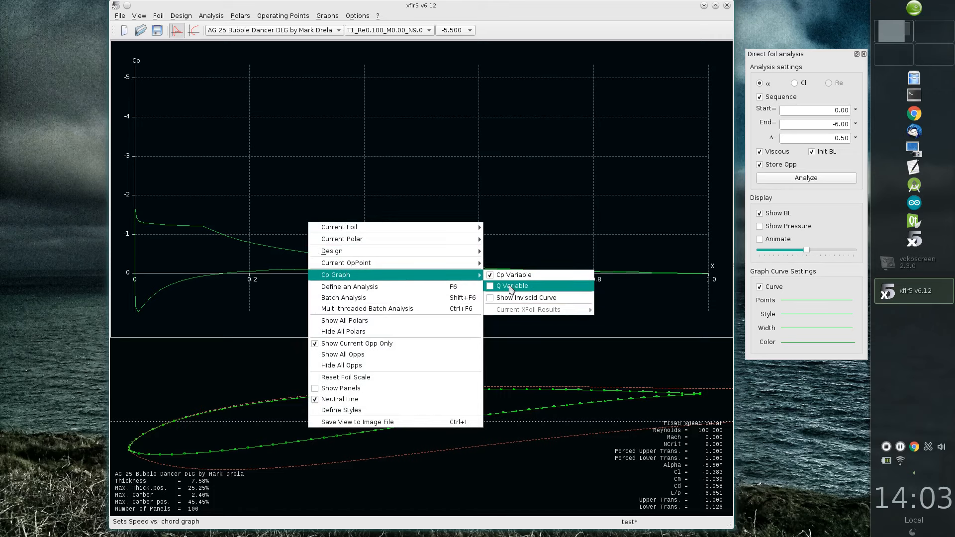
{"action": "left_click", "coordinate": [493, 133]}
{"action": "key", "text": "r"}
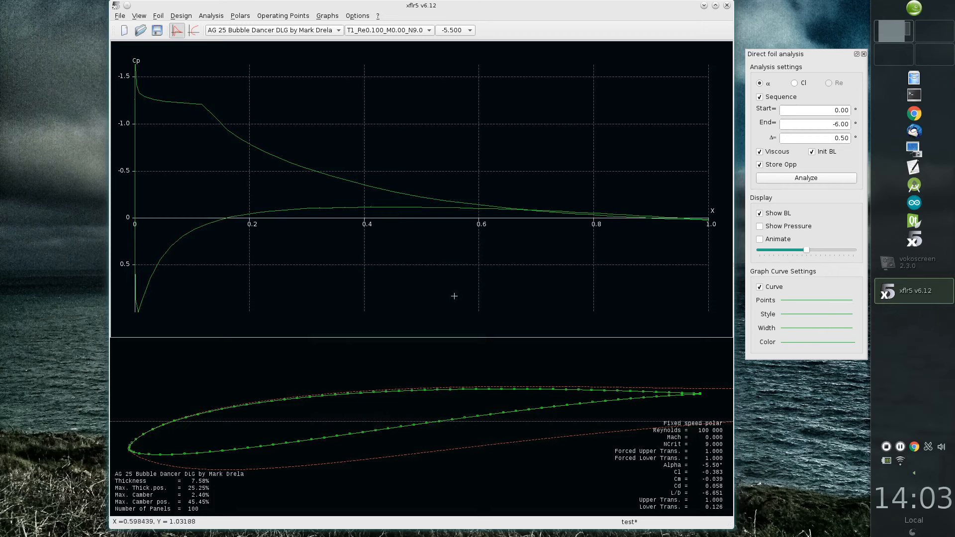
Step: Show the polar graphs and mark the data points on the polar curve with small circles
{"action": "key", "text": "F8"}
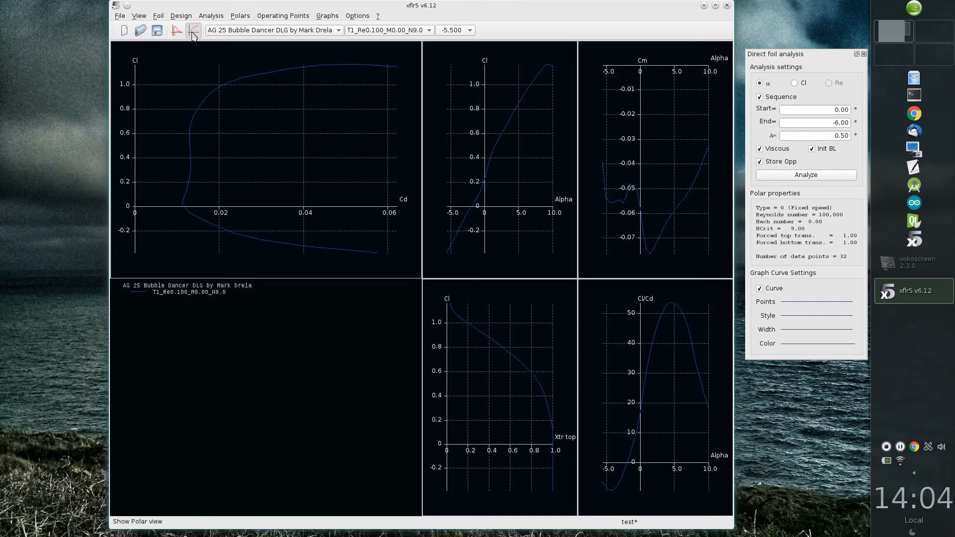
{"action": "left_click", "coordinate": [801, 302]}
{"action": "left_click", "coordinate": [802, 309]}
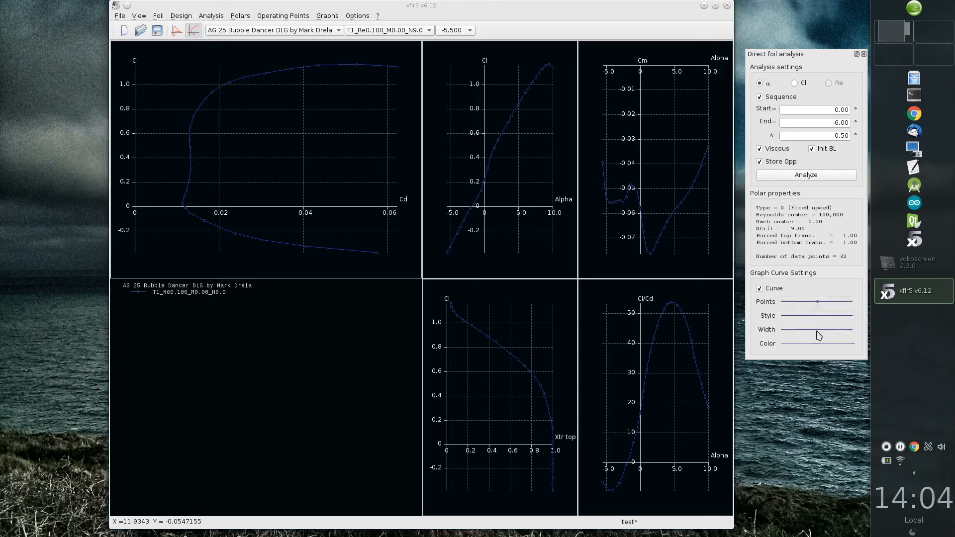
Step: Recolour the polar curve a bright pale yellow and save the project
{"action": "left_click", "coordinate": [804, 344]}
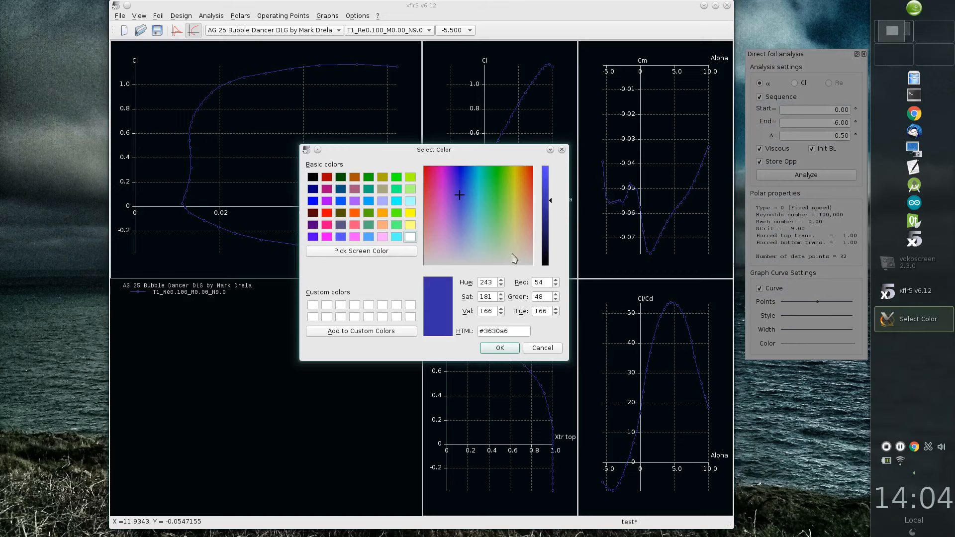
{"action": "left_click", "coordinate": [477, 220]}
{"action": "left_click", "coordinate": [517, 236]}
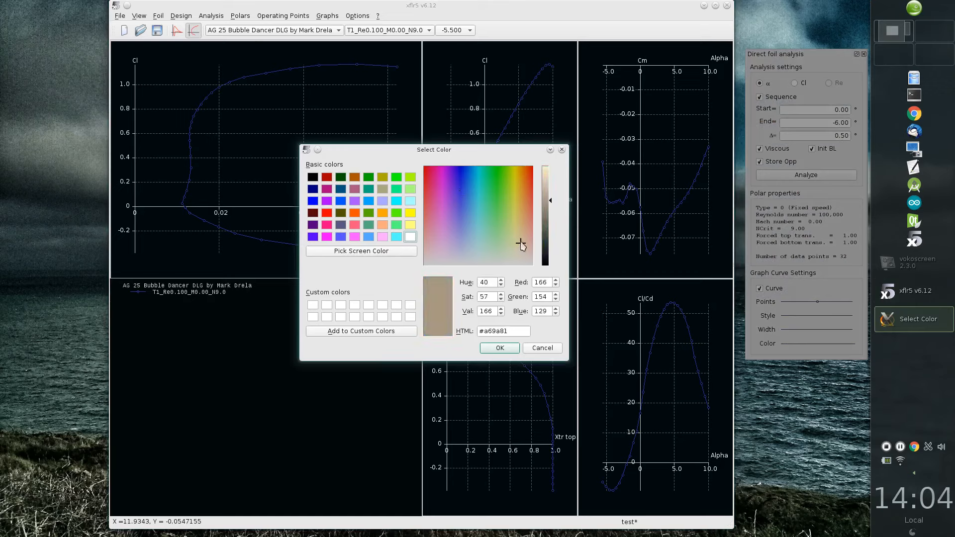
{"action": "left_click", "coordinate": [550, 185]}
{"action": "left_click", "coordinate": [500, 349]}
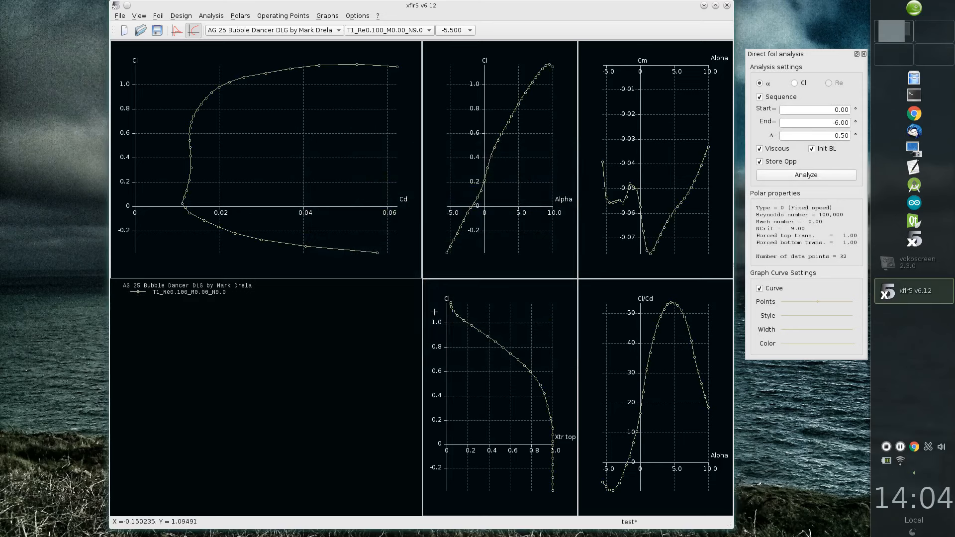
{"action": "left_click", "coordinate": [156, 30]}
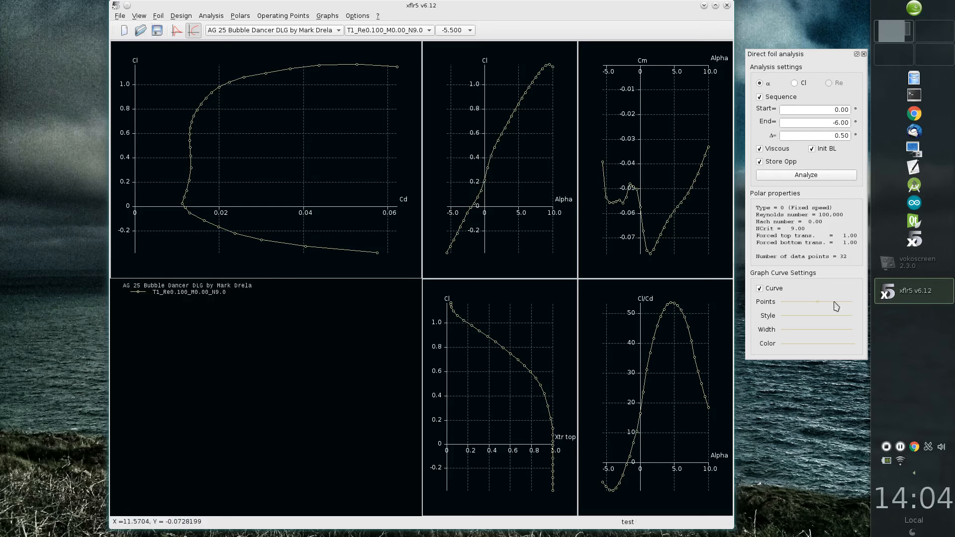